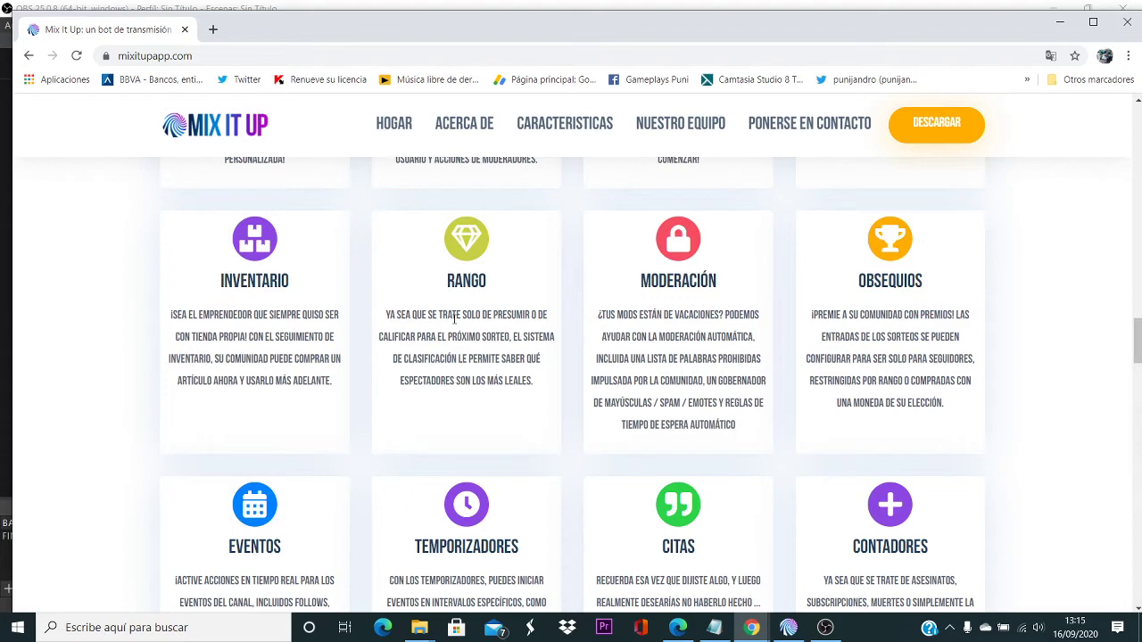
Step: Look through the feature cards on the Mix It Up website, from Inventario down to API de desarrollador
scroll(455, 319, "down", 3)
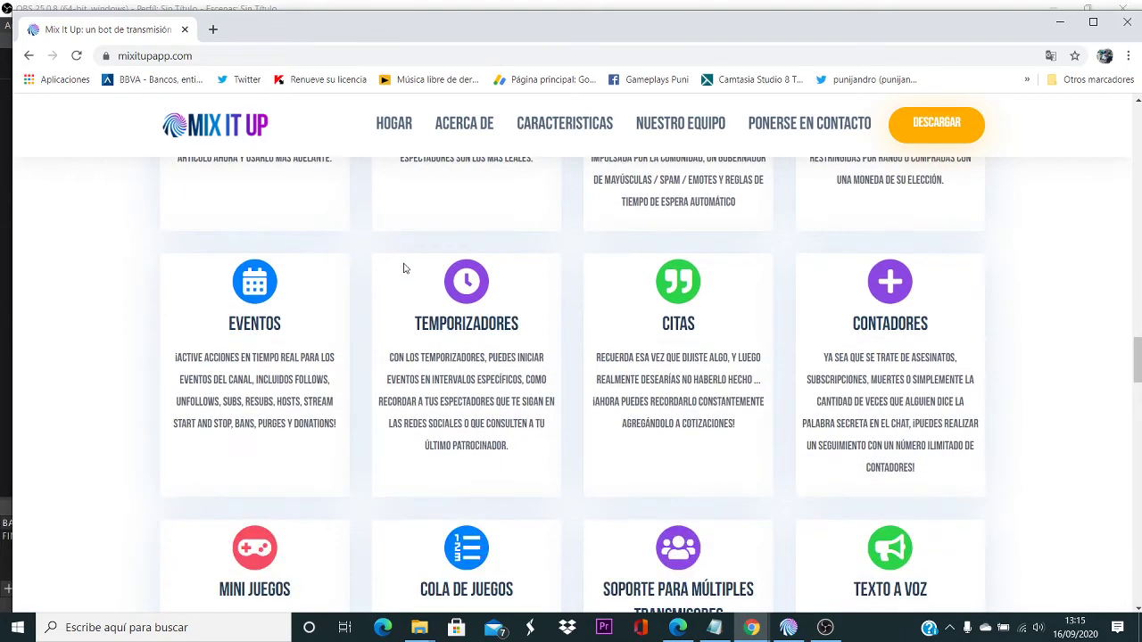
scroll(404, 267, "down", 1)
scroll(403, 268, "down", 2)
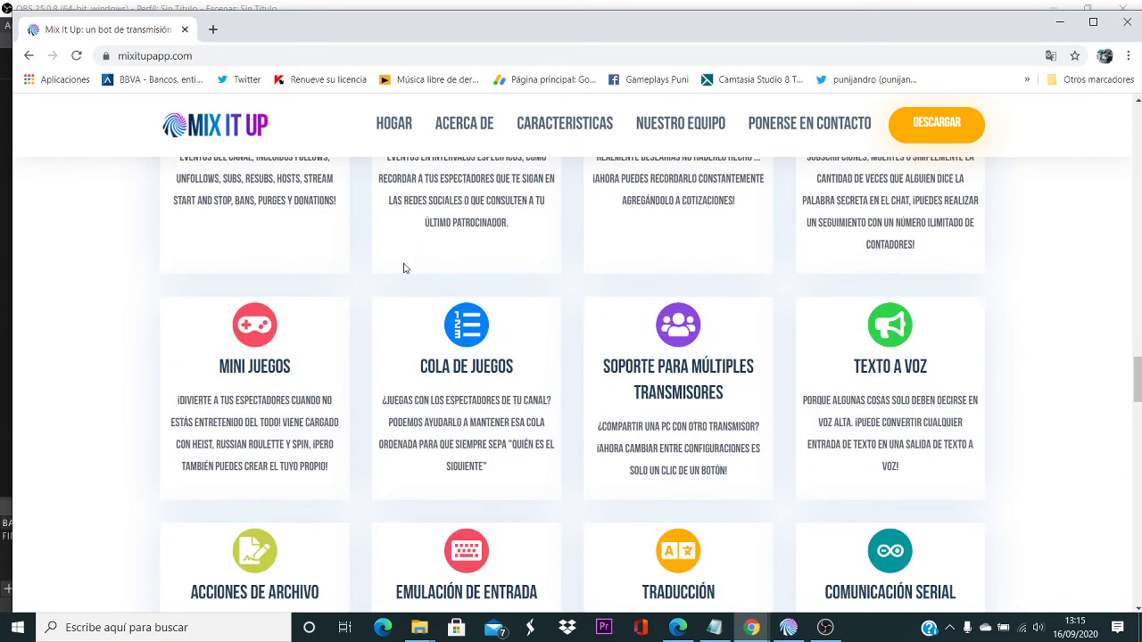
scroll(403, 268, "down", 1)
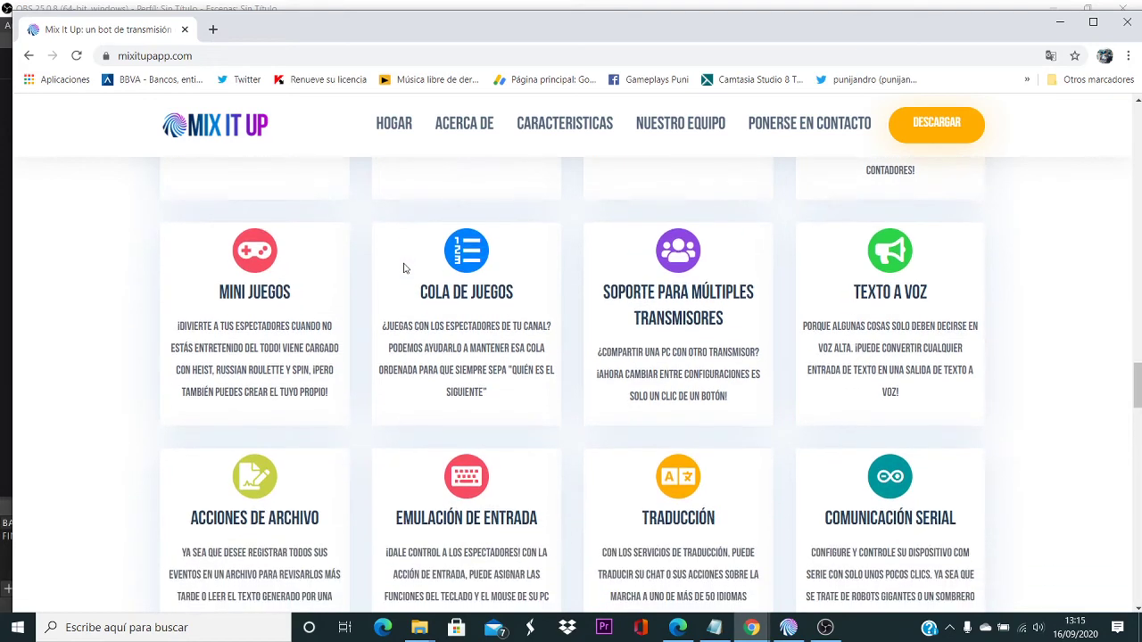
scroll(403, 268, "down", 1)
scroll(403, 267, "down", 4)
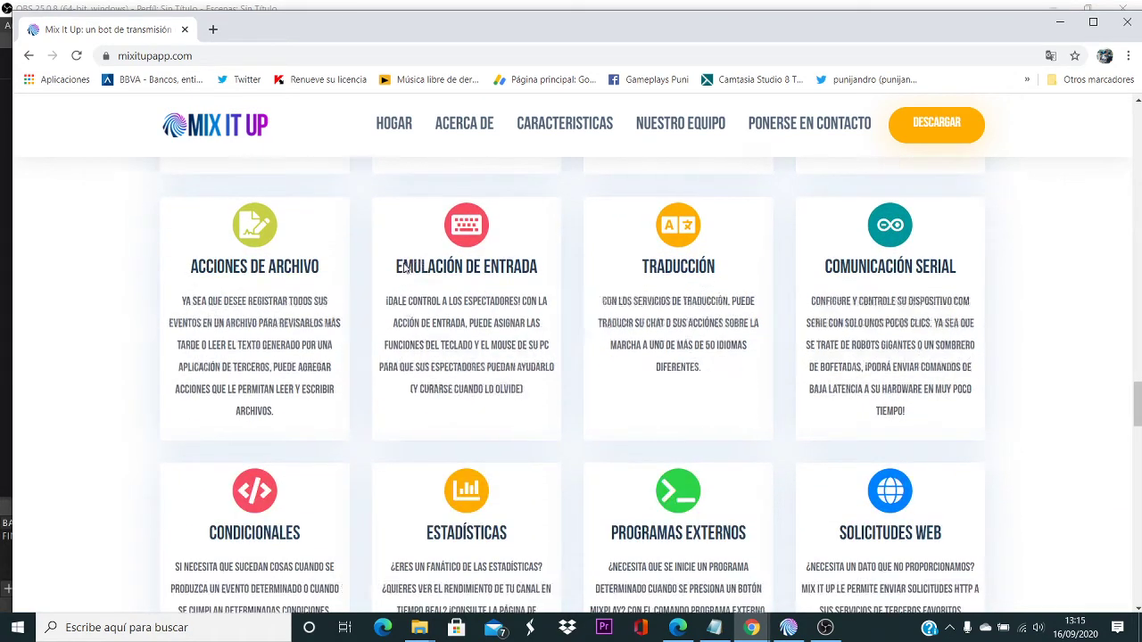
scroll(403, 267, "down", 2)
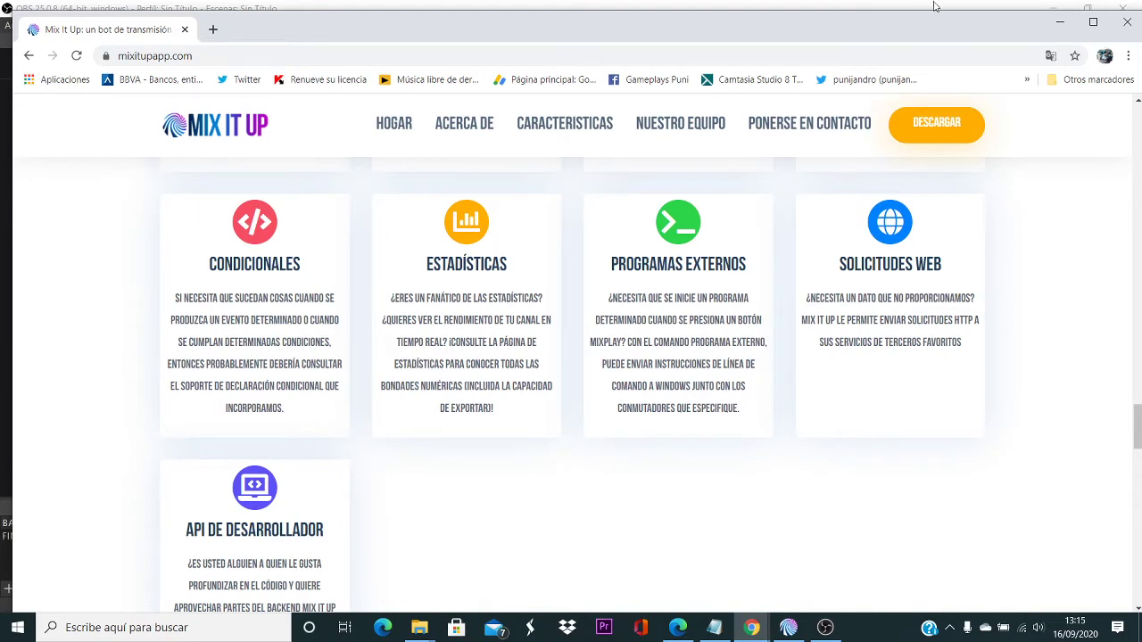
Step: Maximize the browser window and examine the website's download section with the requirements and installer
left_click(1093, 21)
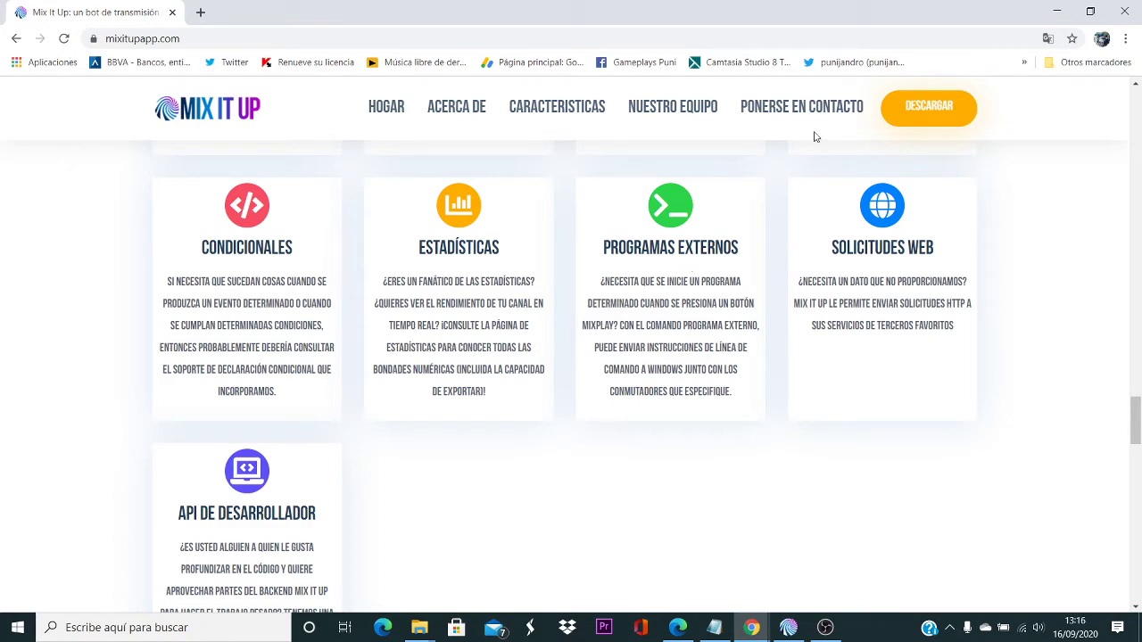
left_click(917, 122)
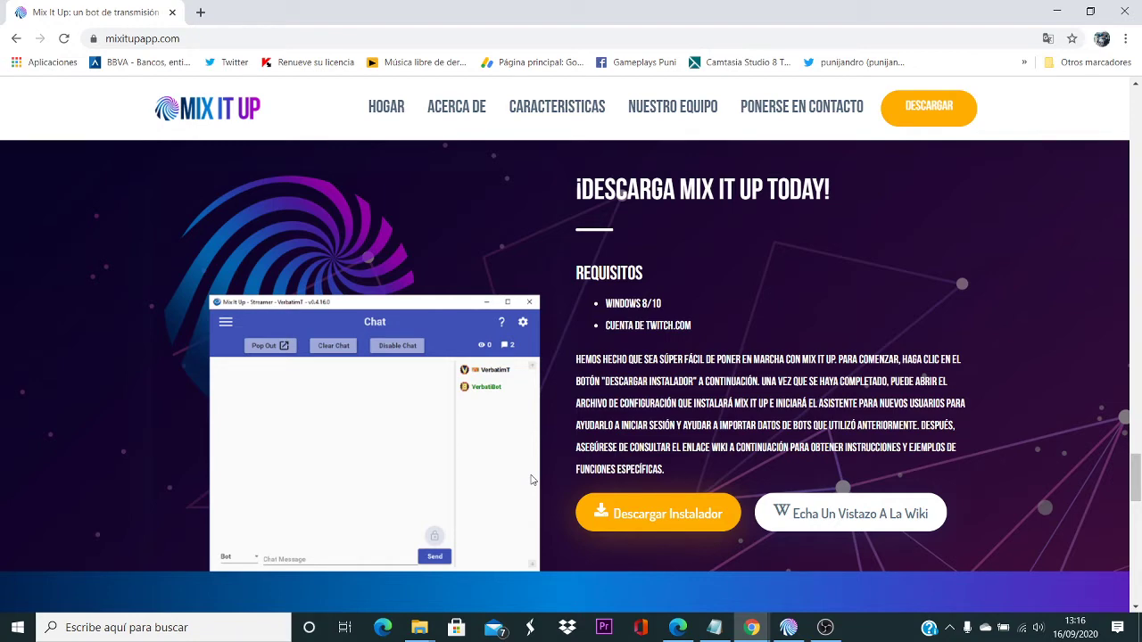
scroll(530, 480, "down", 4)
scroll(516, 464, "up", 3)
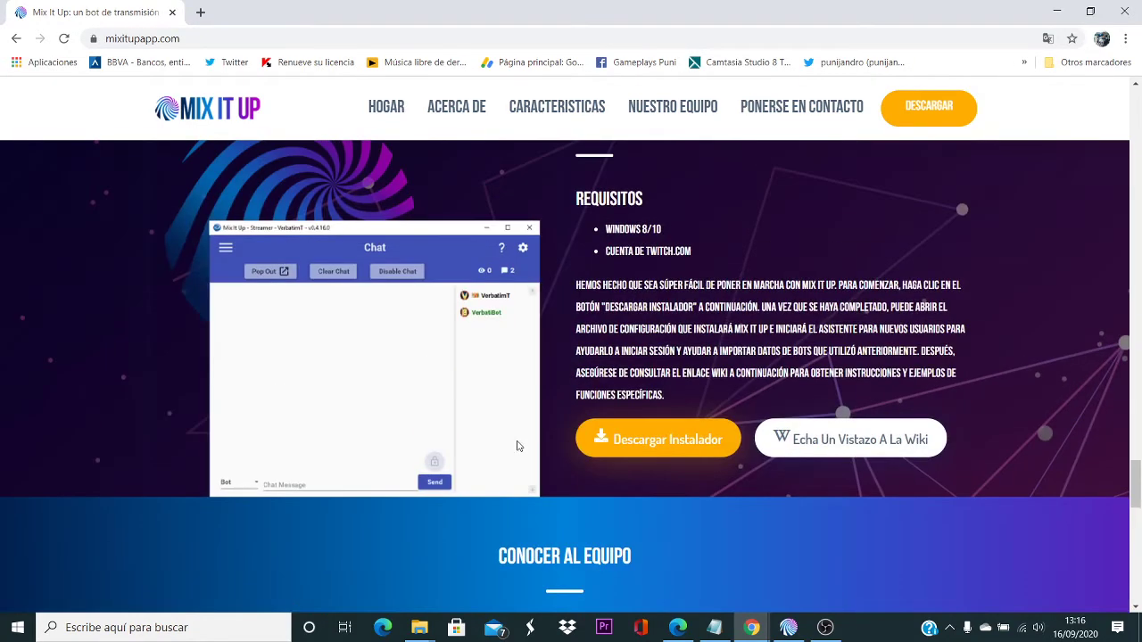
Step: Close the website, switch to the Mix It Up desktop app, log in with the selected streamer account and maximize its window
left_click(1126, 14)
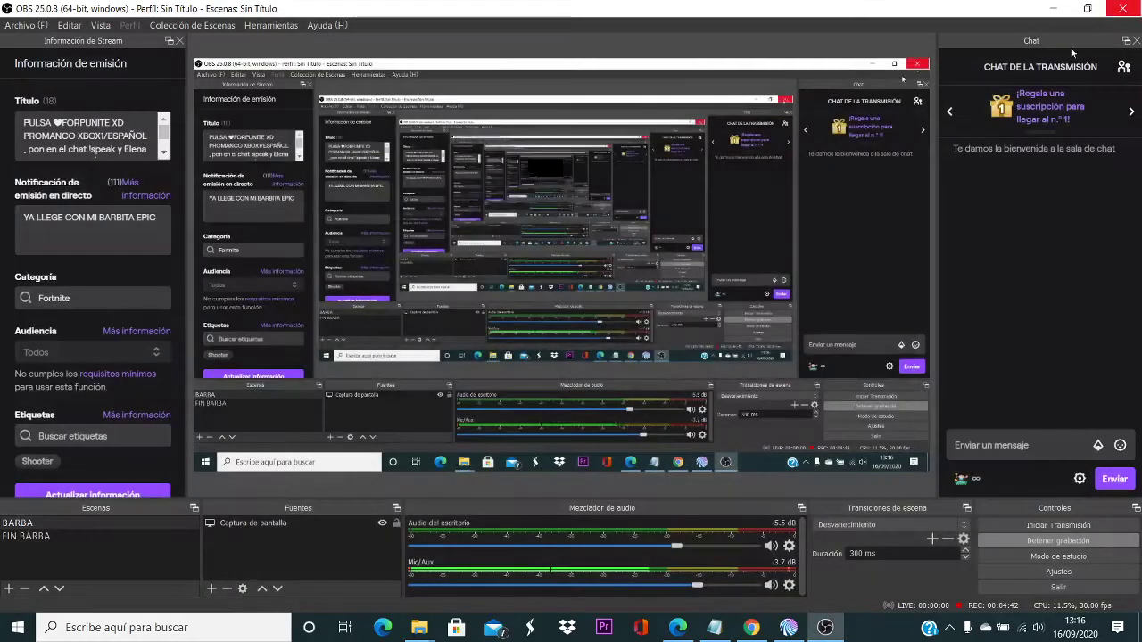
left_click(1053, 9)
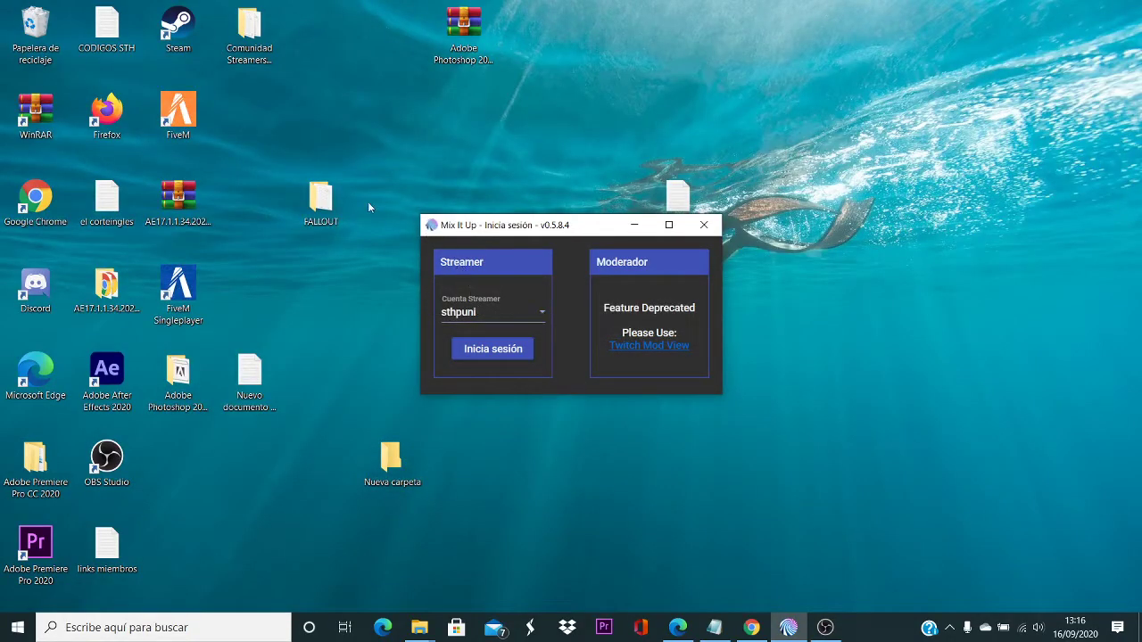
left_click(377, 237)
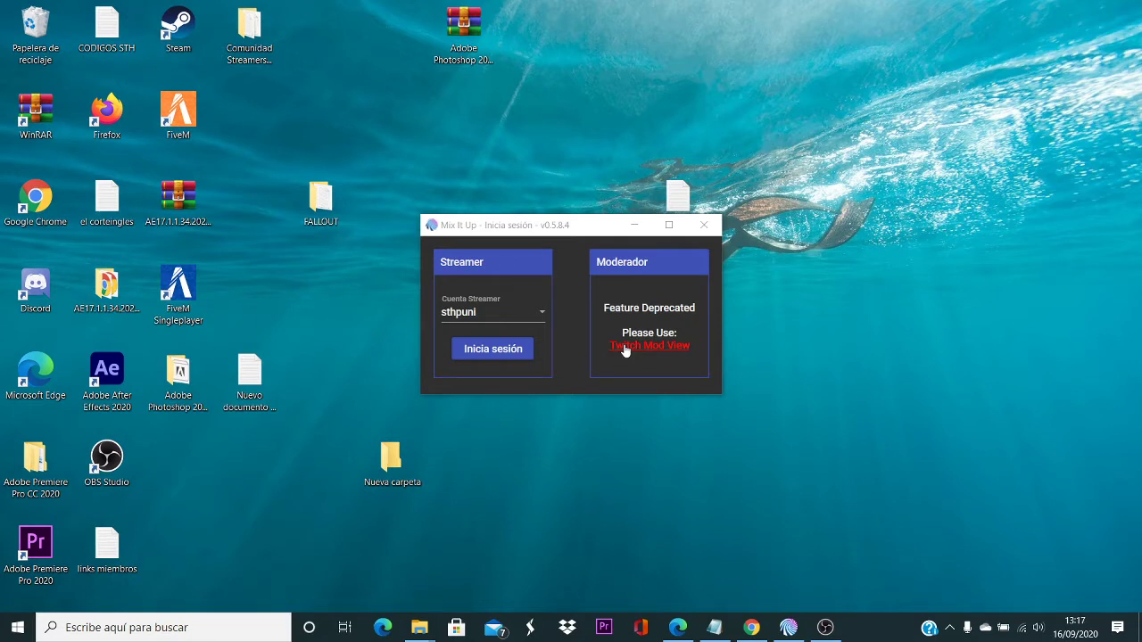
left_click(505, 351)
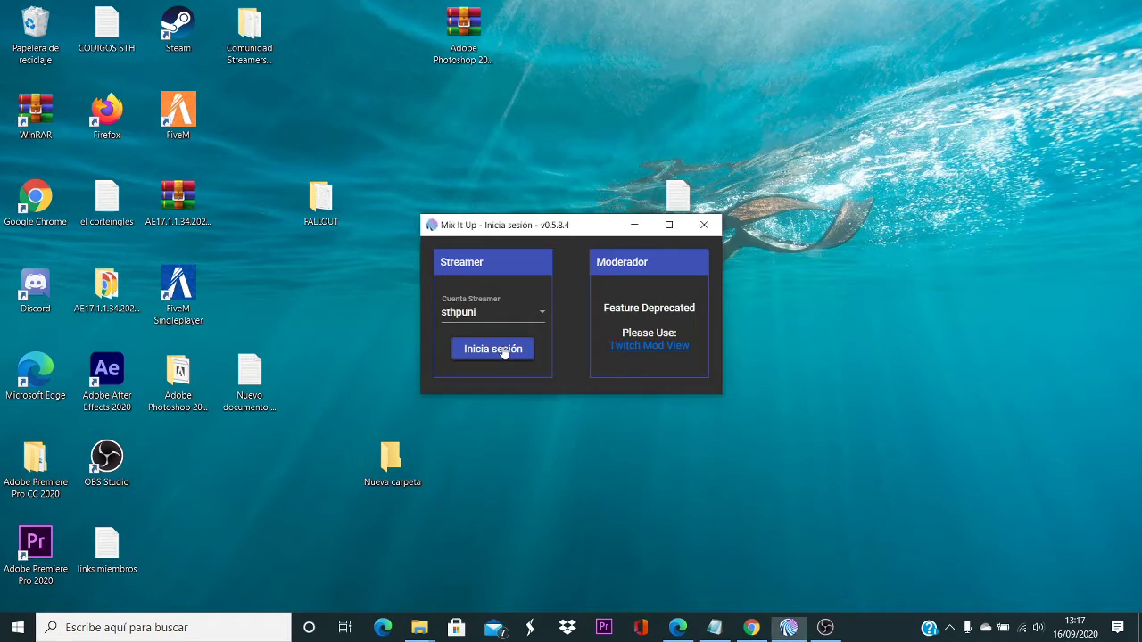
left_click(503, 349)
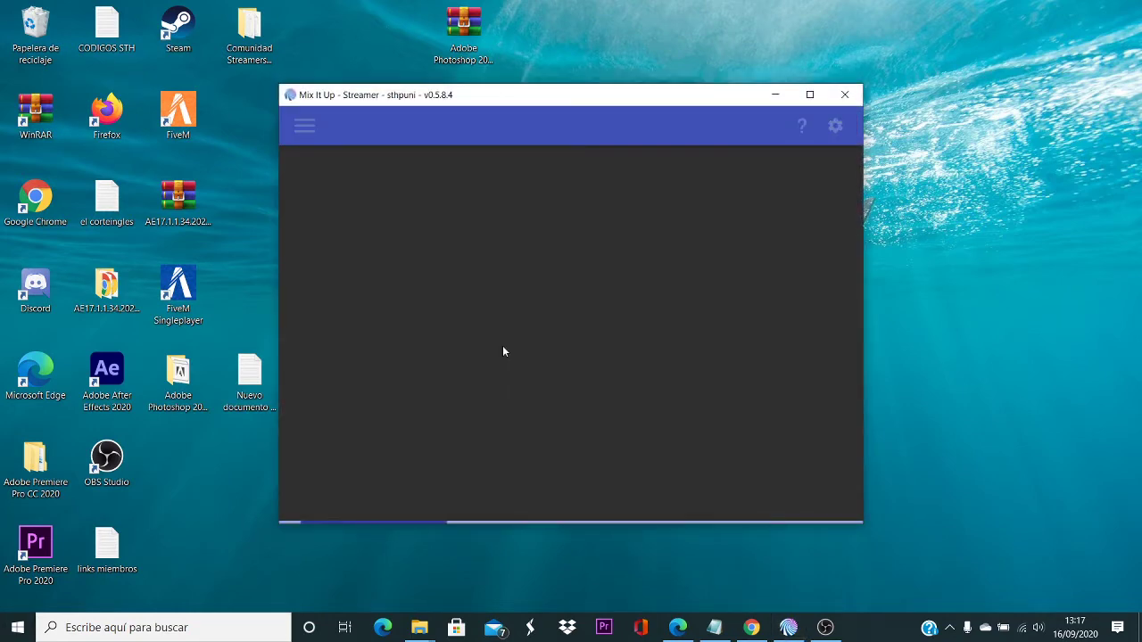
left_click(810, 96)
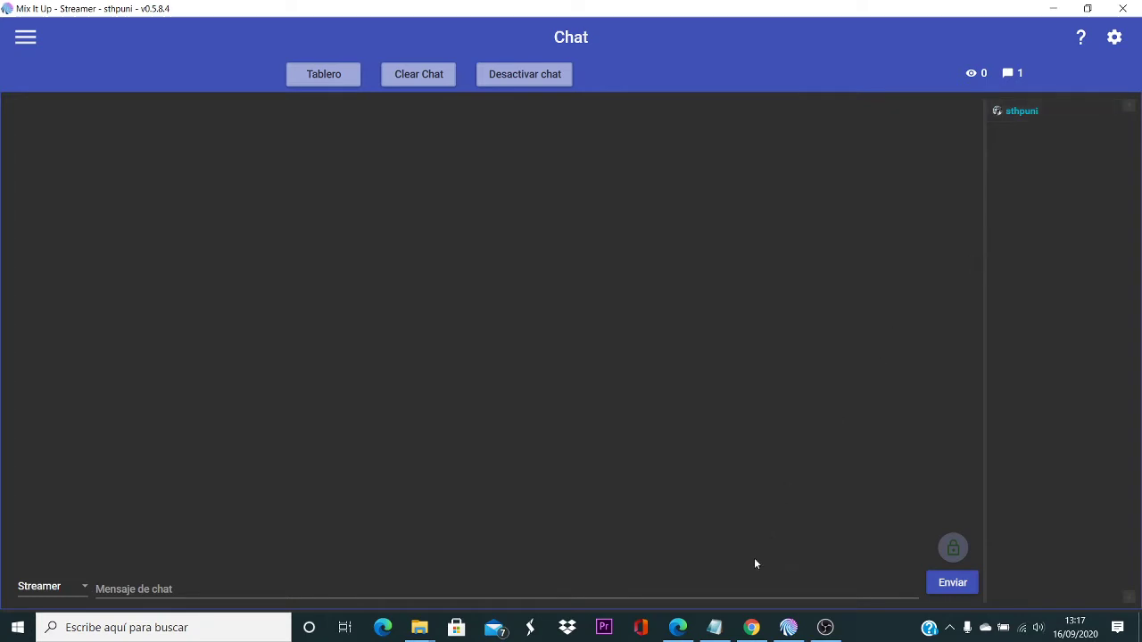
left_click(748, 586)
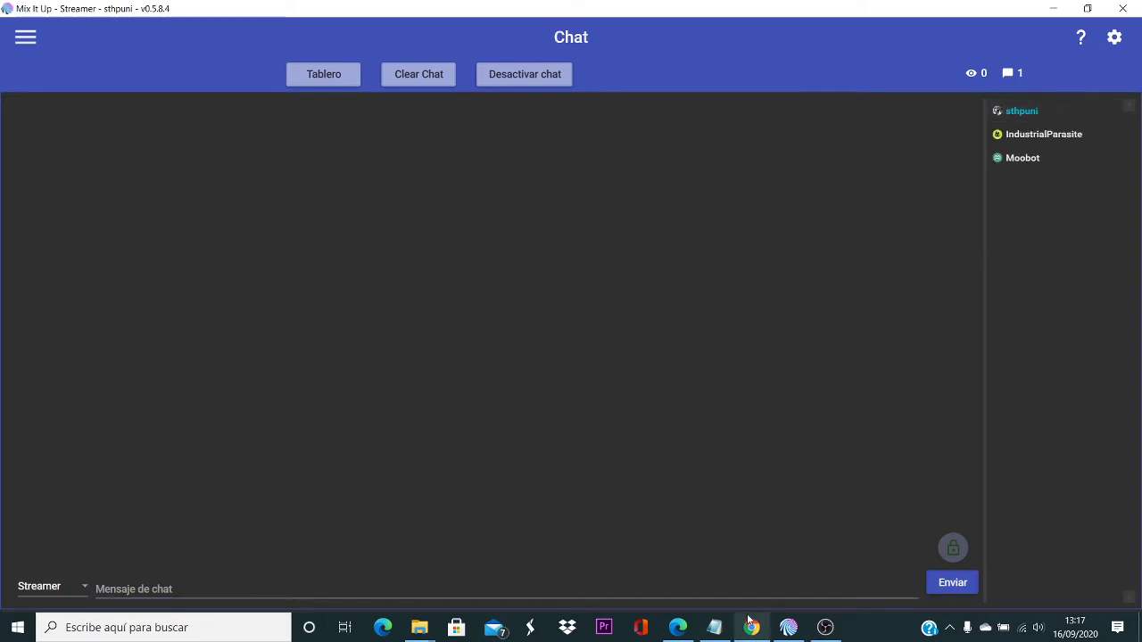
mouse_move(752, 627)
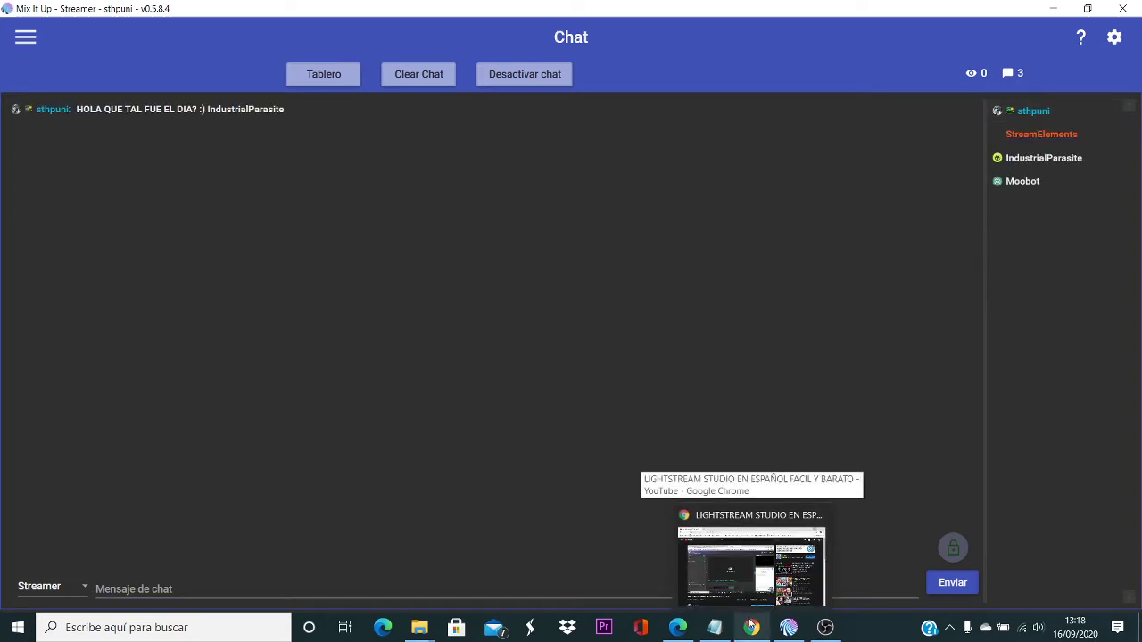
left_click(751, 627)
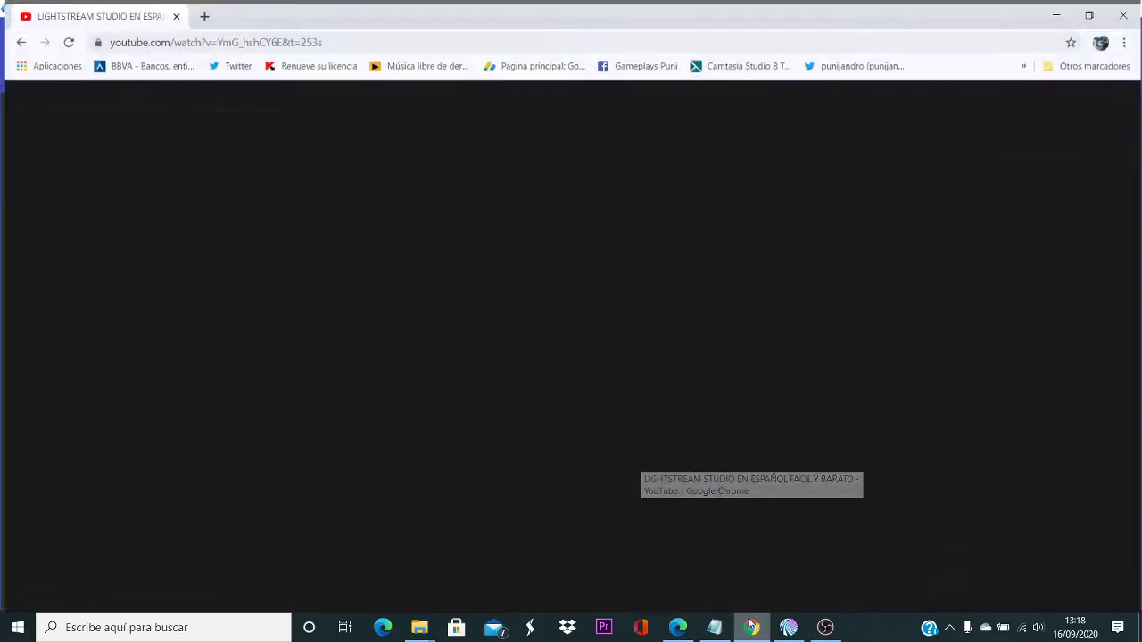
left_click(1056, 10)
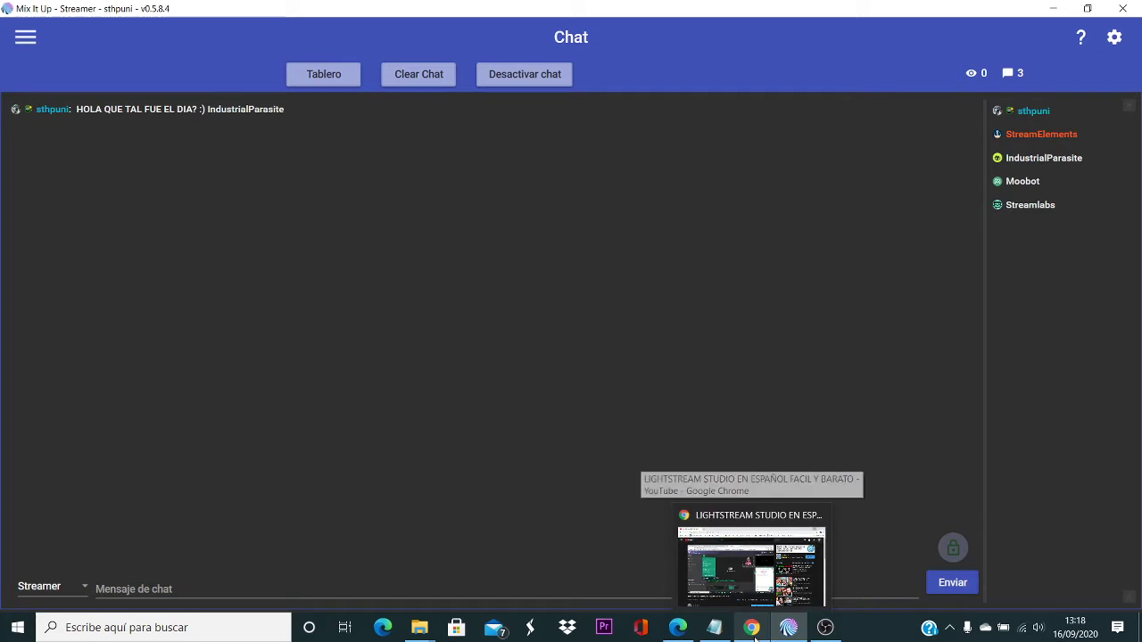
Step: In a new Chrome window, search Google for LIGTHSTREAM and open the golightstream.com home page
left_click(1053, 8)
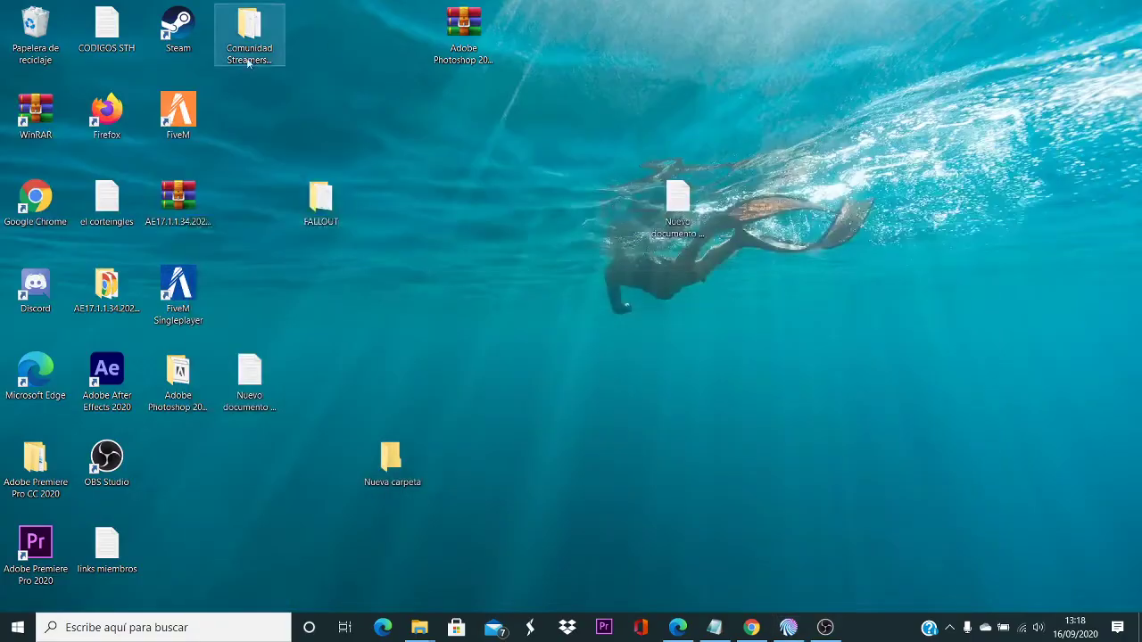
double_click(36, 201)
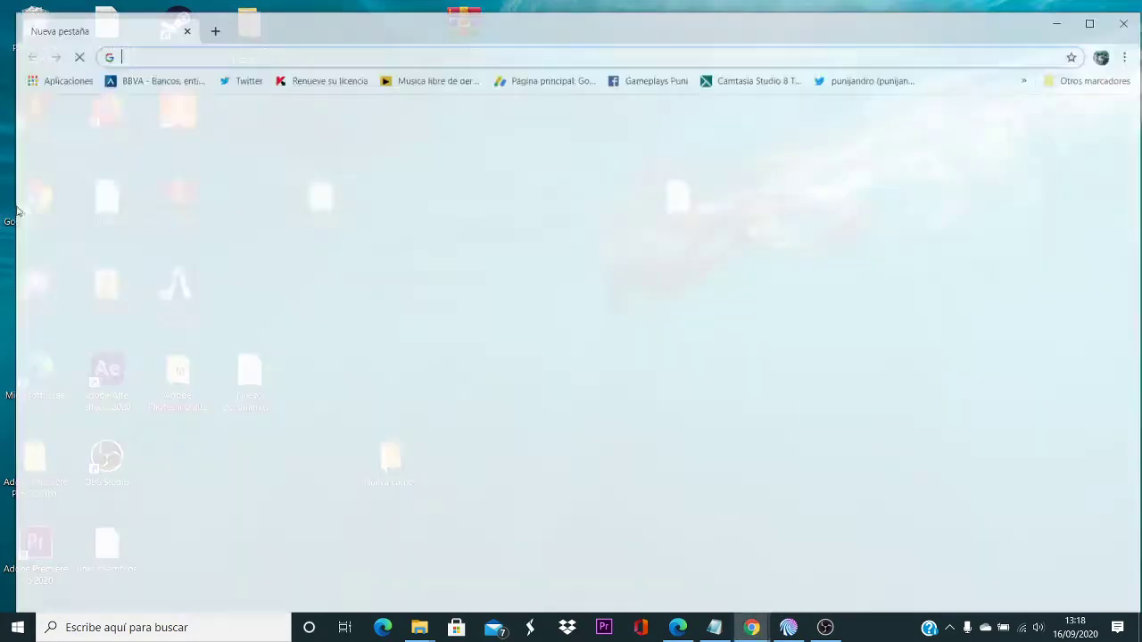
type("ligth")
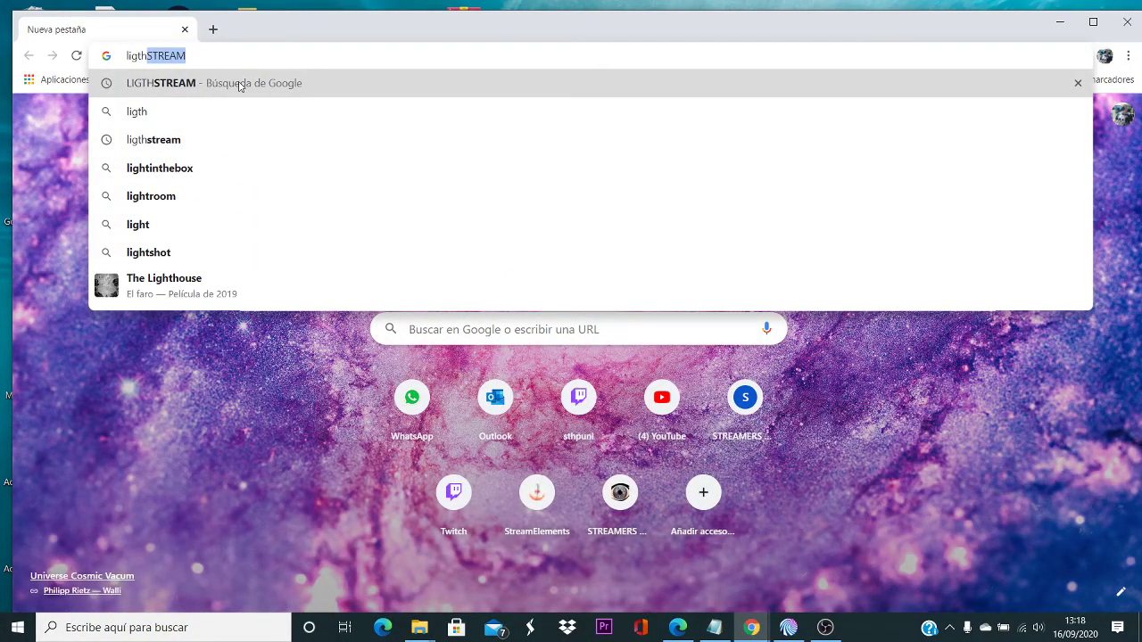
left_click(240, 83)
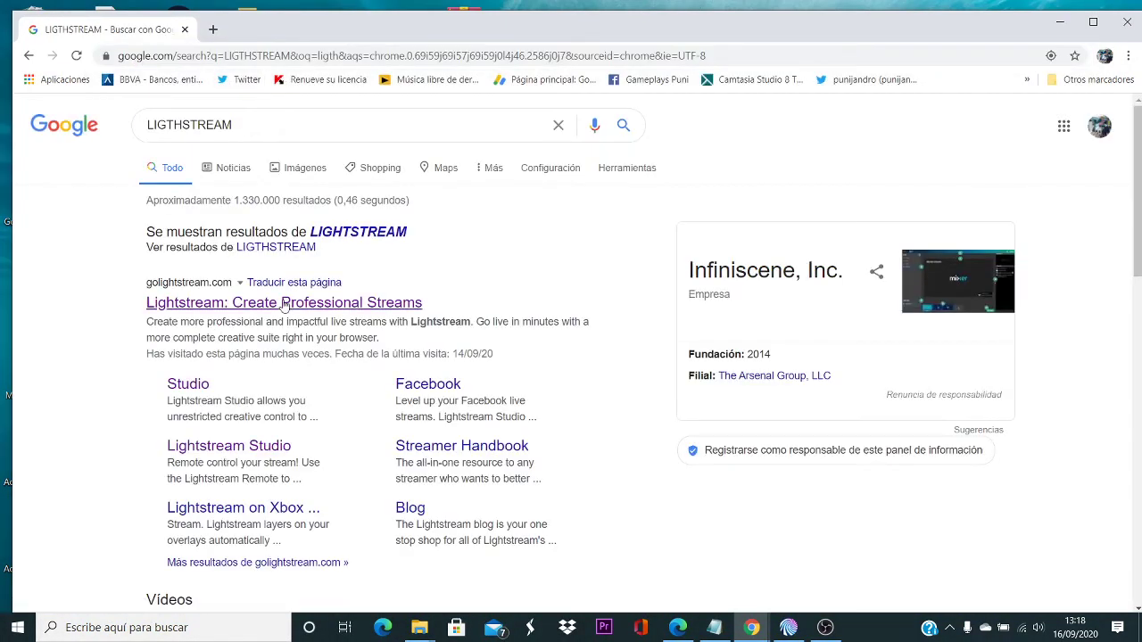
left_click(284, 301)
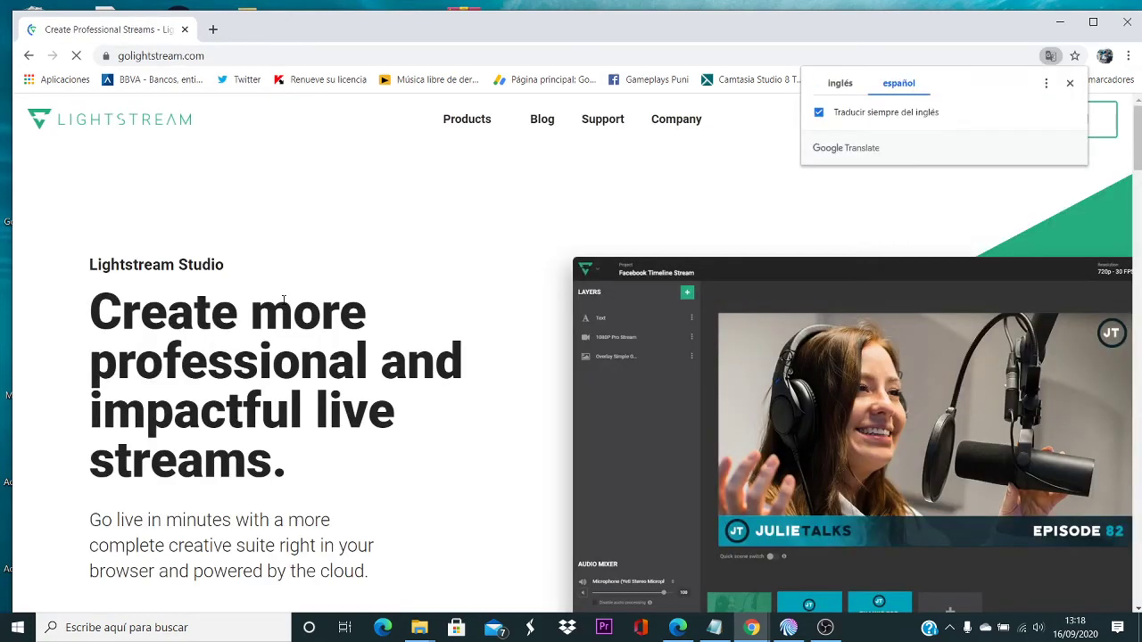
Step: Dismiss the translation popup and enter Lightstream Studio from the site's login options
left_click(1069, 83)
mouse_move(1062, 129)
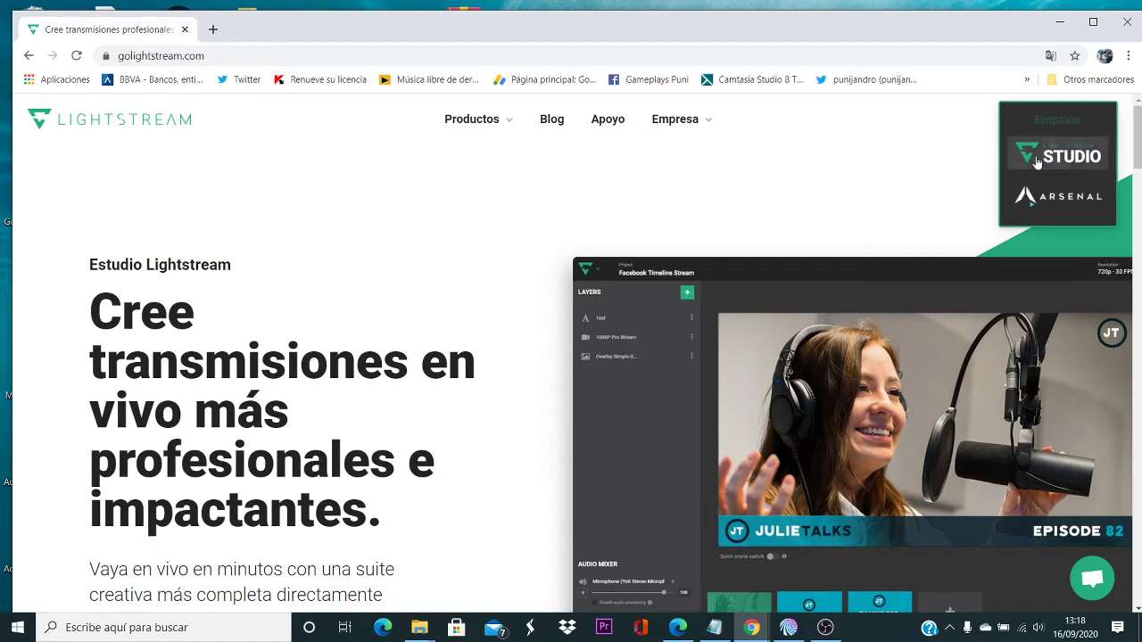
left_click(1036, 159)
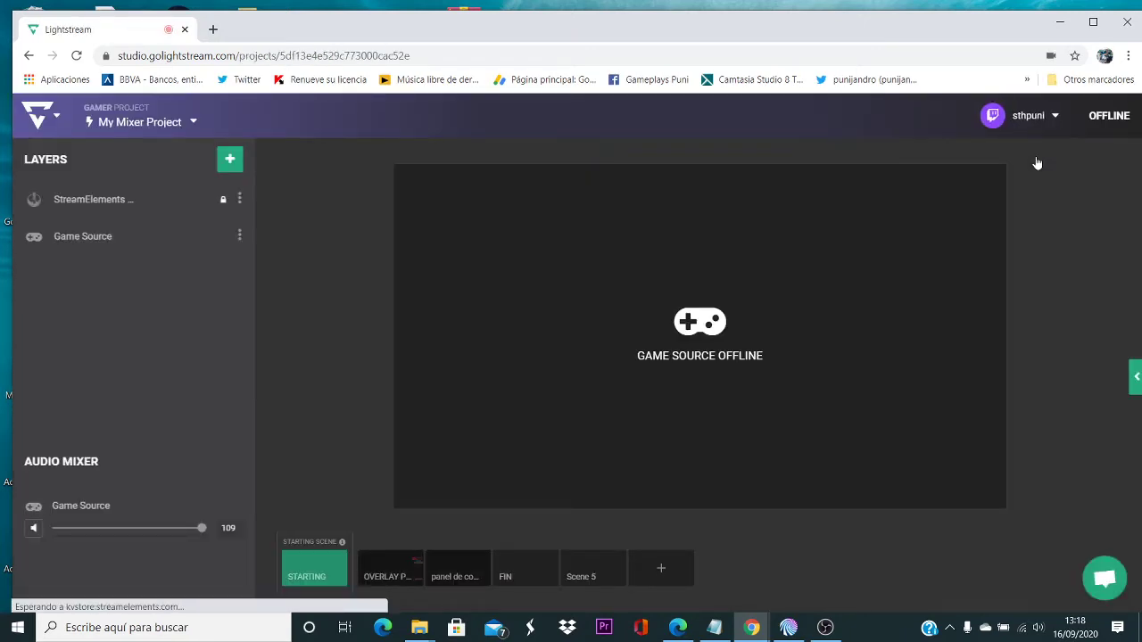
Step: Expand the Twitch chat beside the Lightstream project and send the message "hola que tal", accepting the embedded-chat confirmation
left_click(1133, 373)
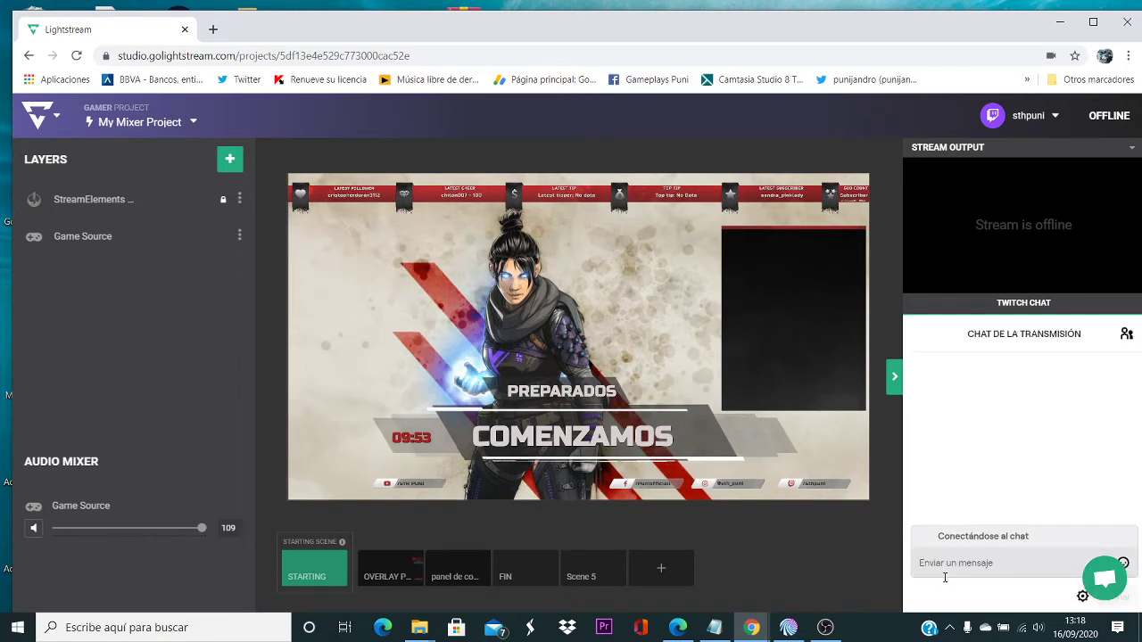
left_click(948, 562)
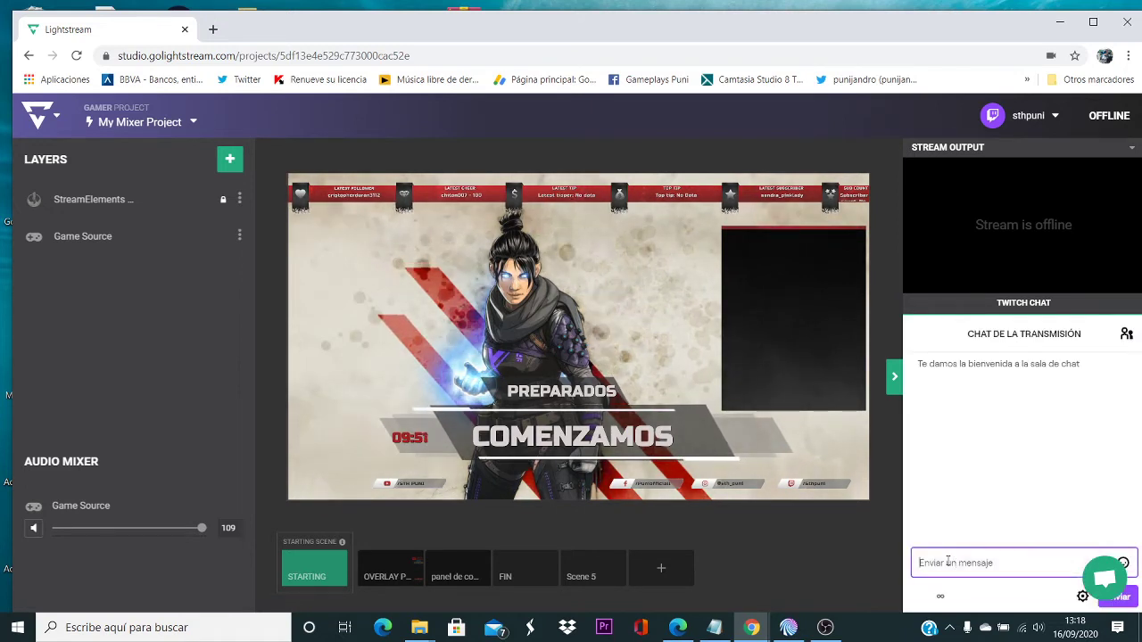
type("hola que tal")
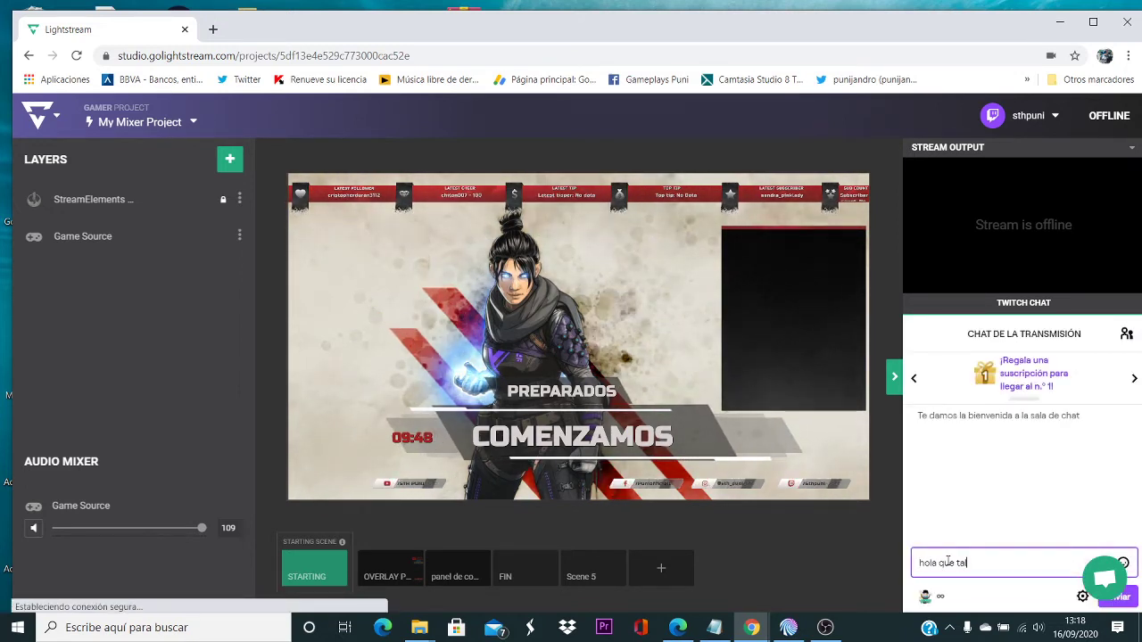
key("Return")
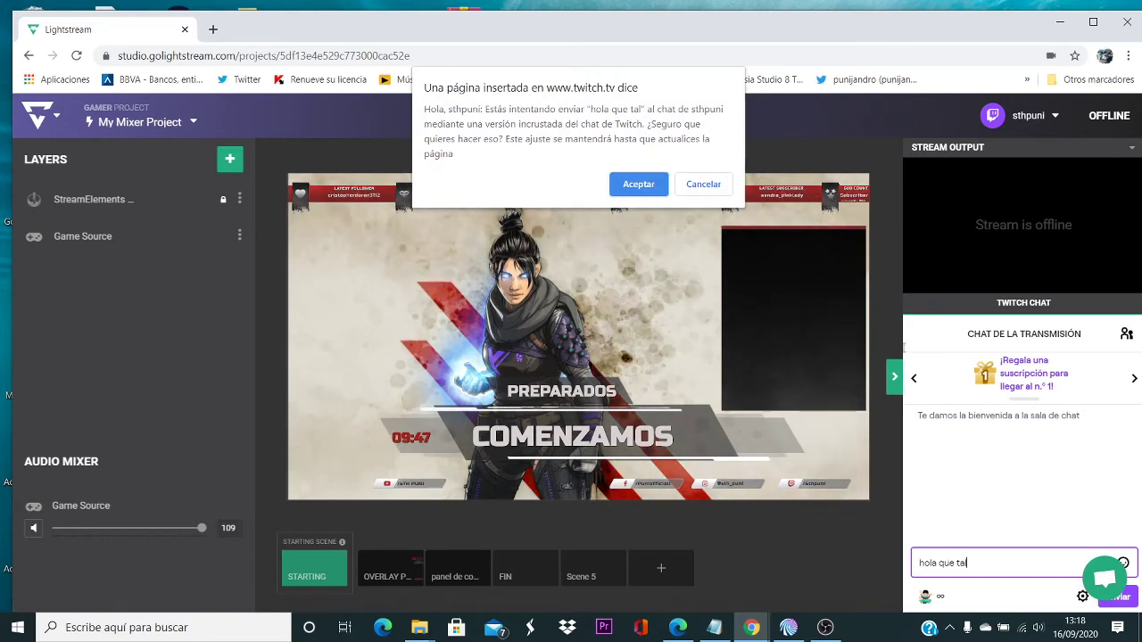
left_click(638, 185)
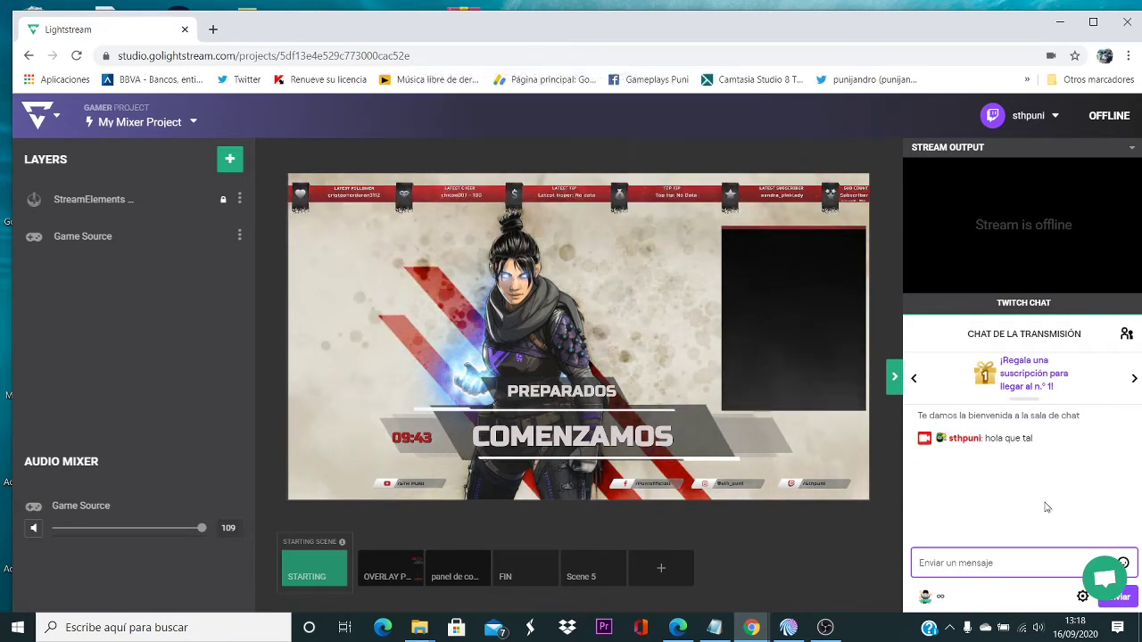
Step: Switch back to Mix It Up and clear all chat messages of the stream, confirming the deletion
left_click(791, 630)
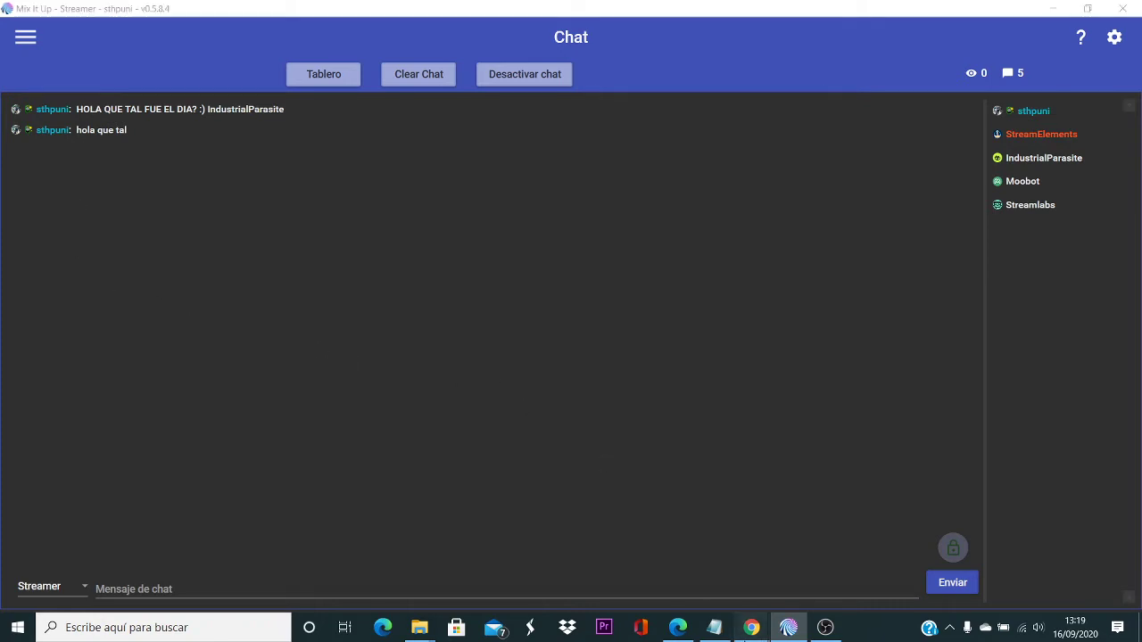
mouse_move(751, 628)
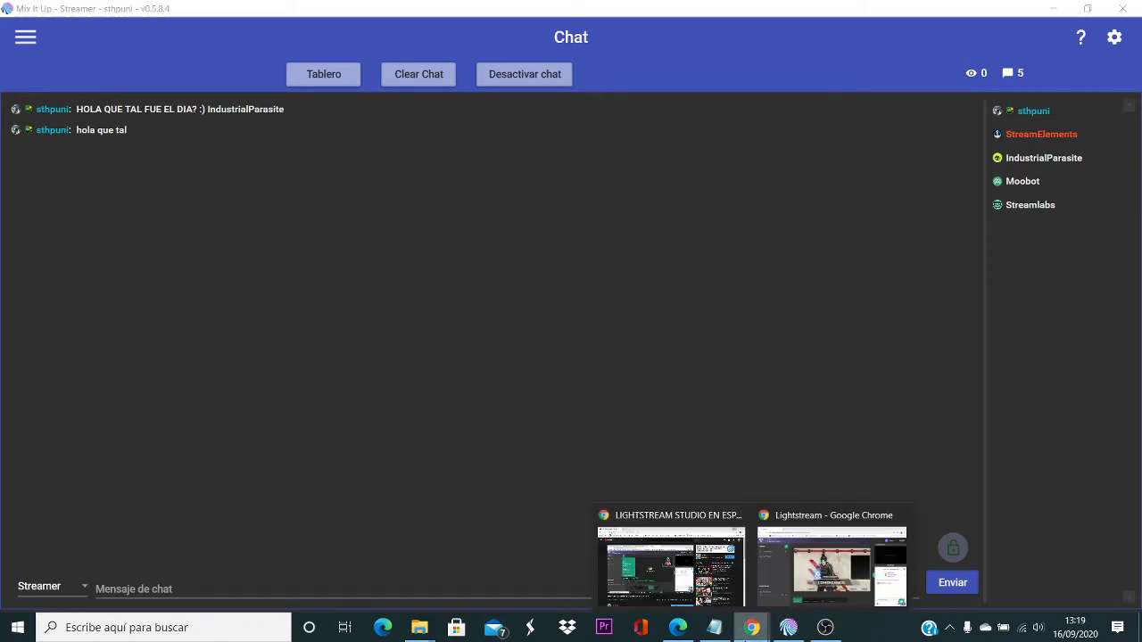
left_click(703, 281)
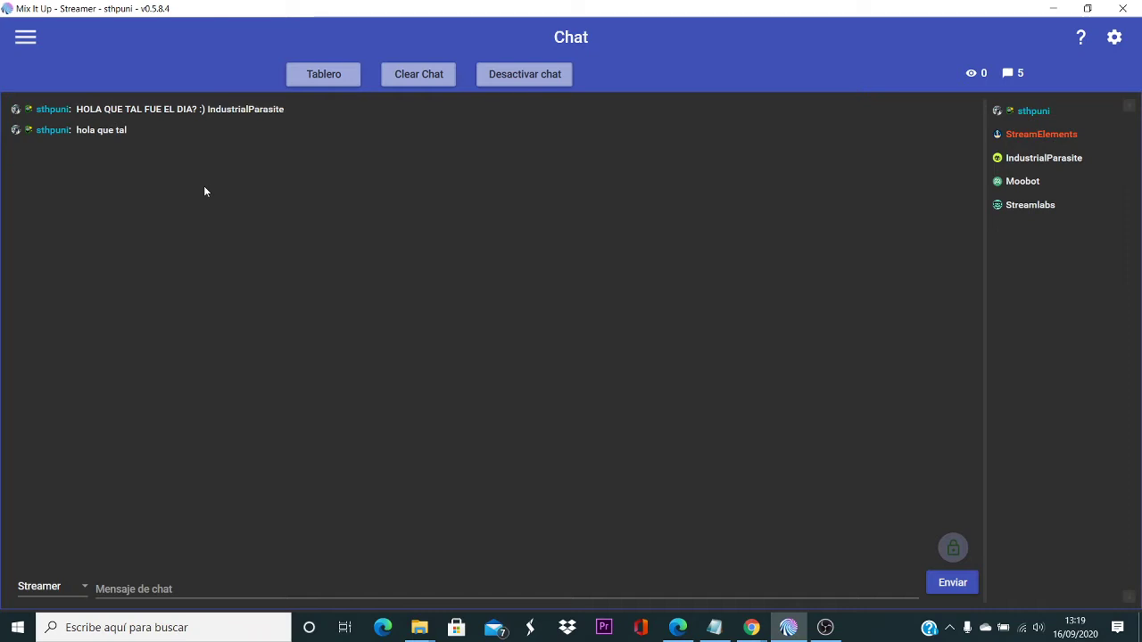
left_click(412, 86)
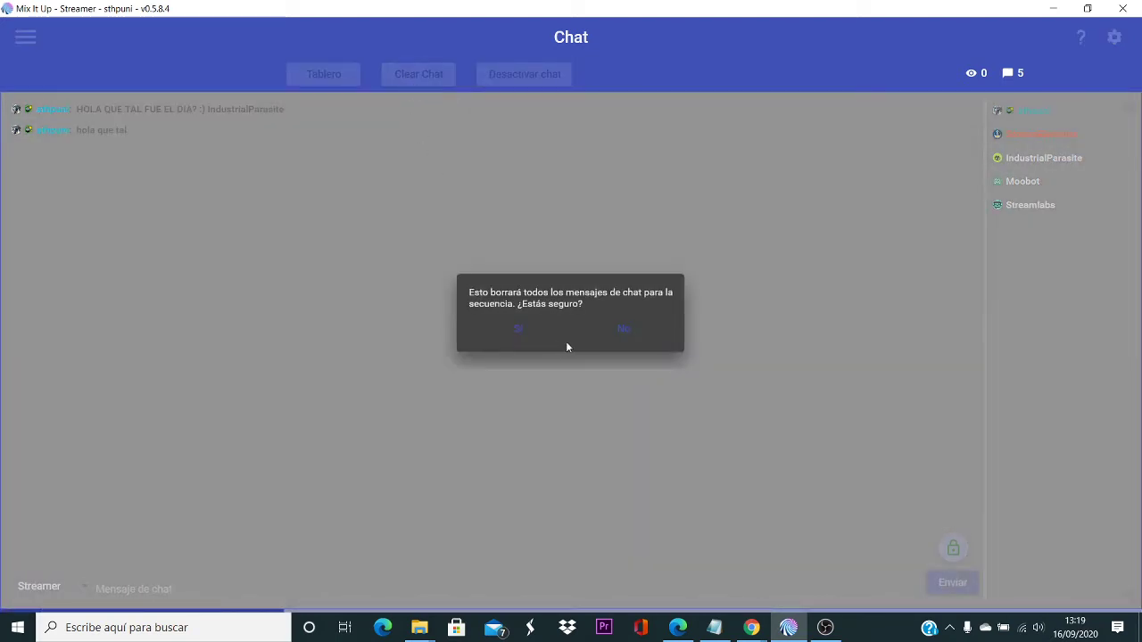
left_click(517, 339)
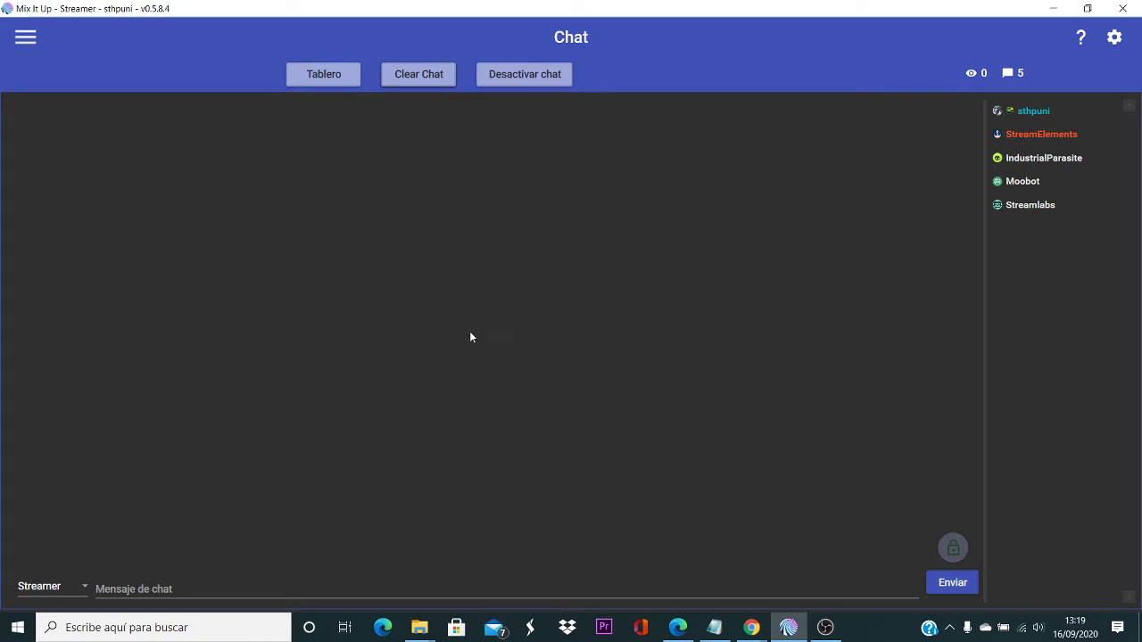
left_click(27, 38)
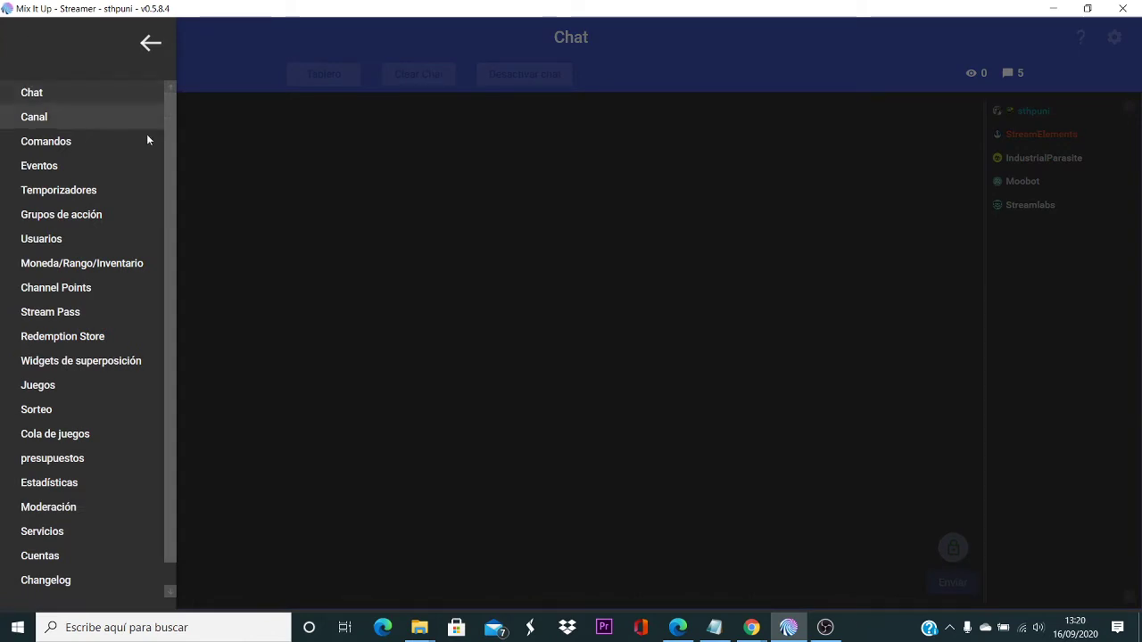
left_click(514, 146)
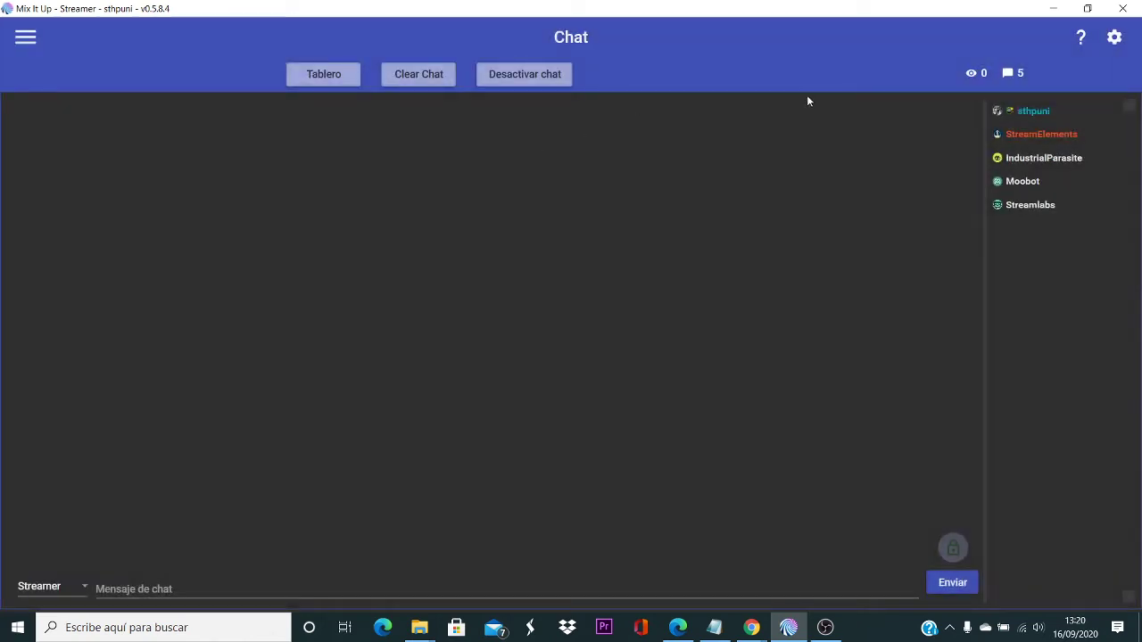
Step: Open the settings and check the language and default streaming software options, keeping Español and OBS Studio selected
left_click(1111, 38)
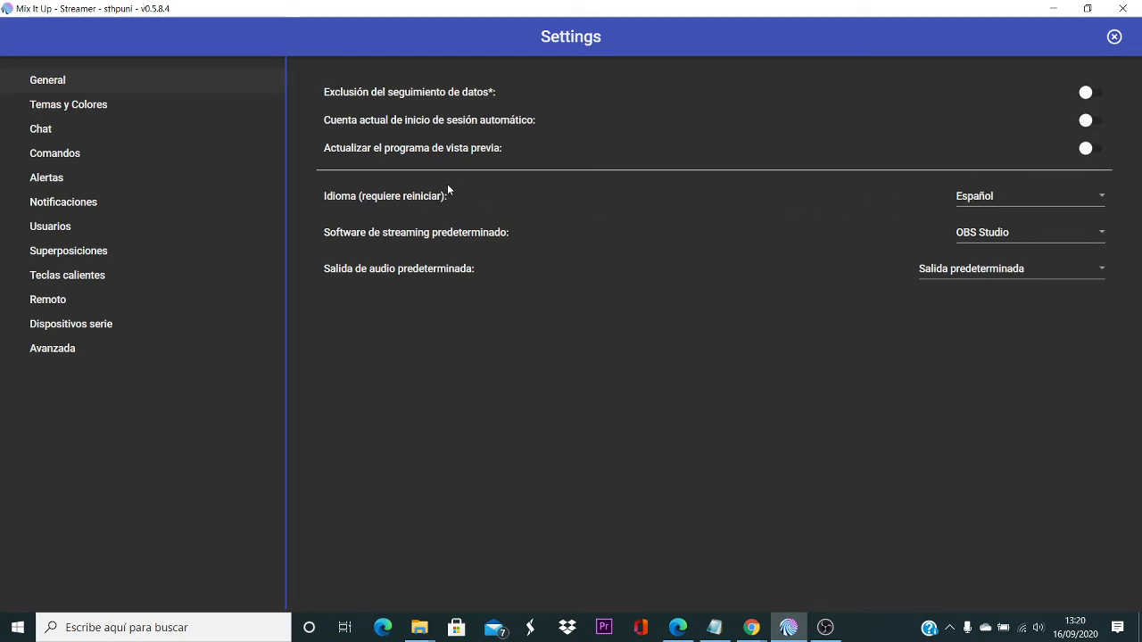
left_click(1019, 194)
left_click(1020, 194)
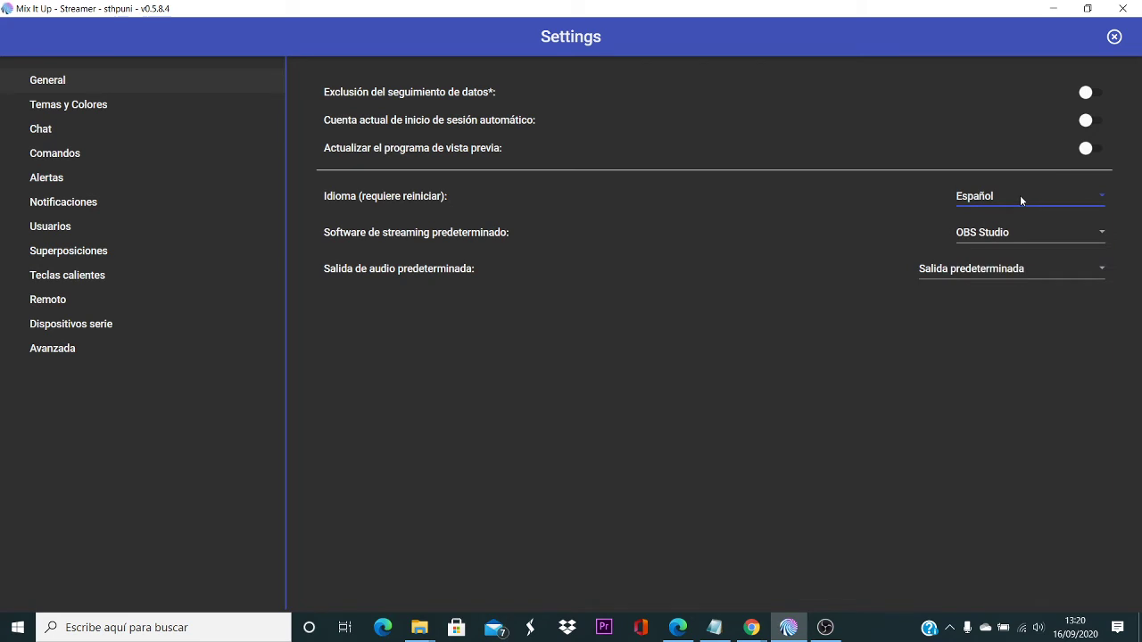
left_click(1006, 233)
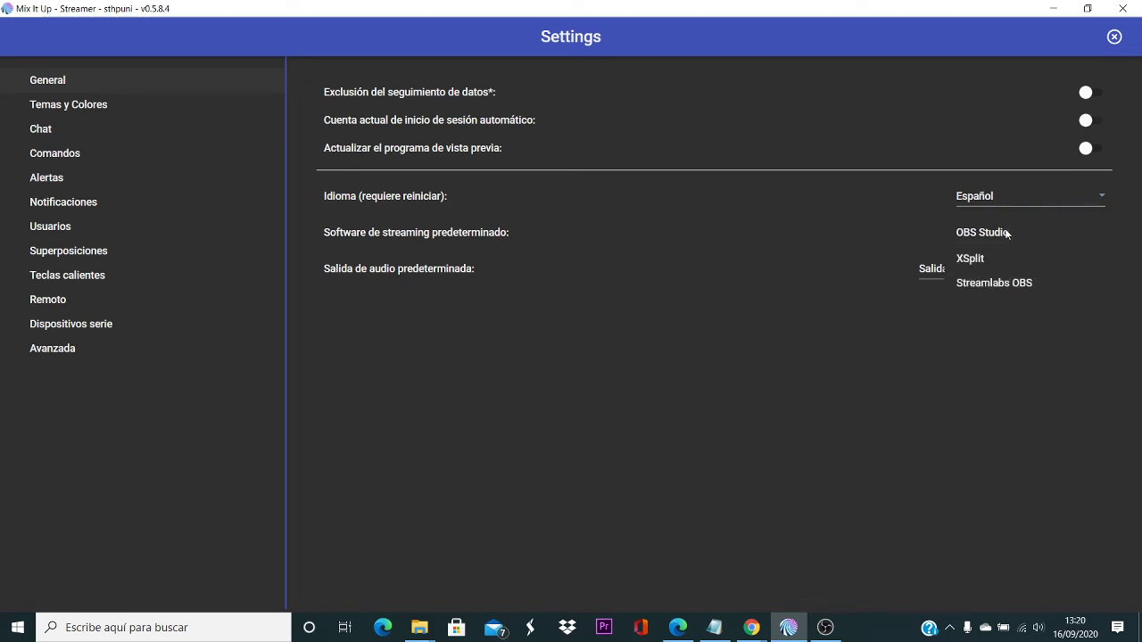
left_click(1006, 233)
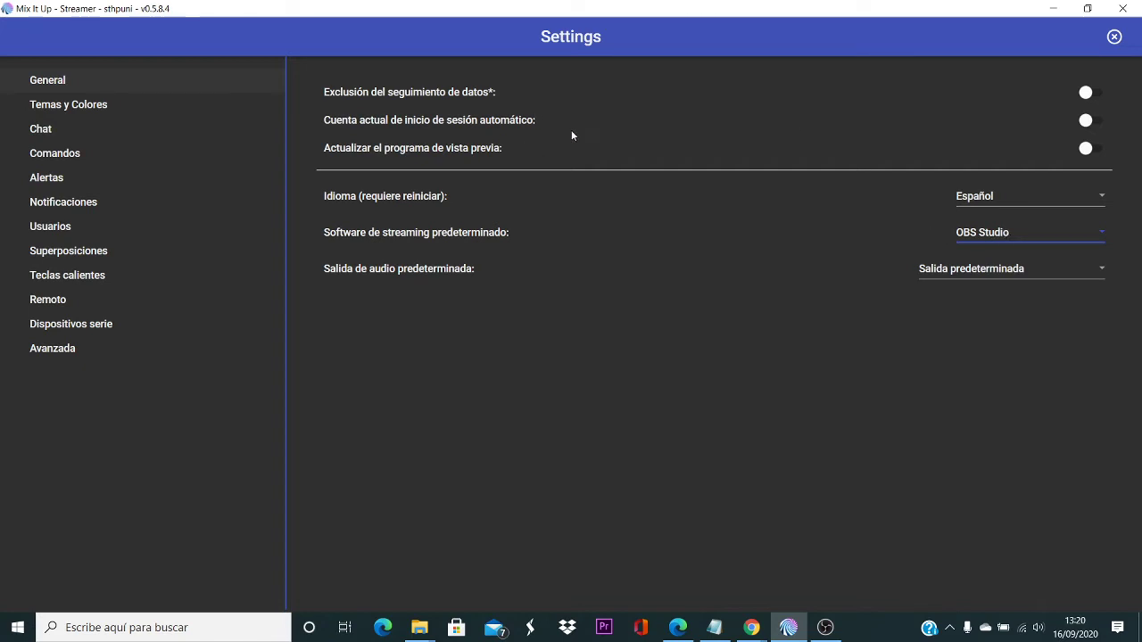
Step: In the theme and colour settings, try the Naranja colour scheme and settle on Azul claro
left_click(75, 107)
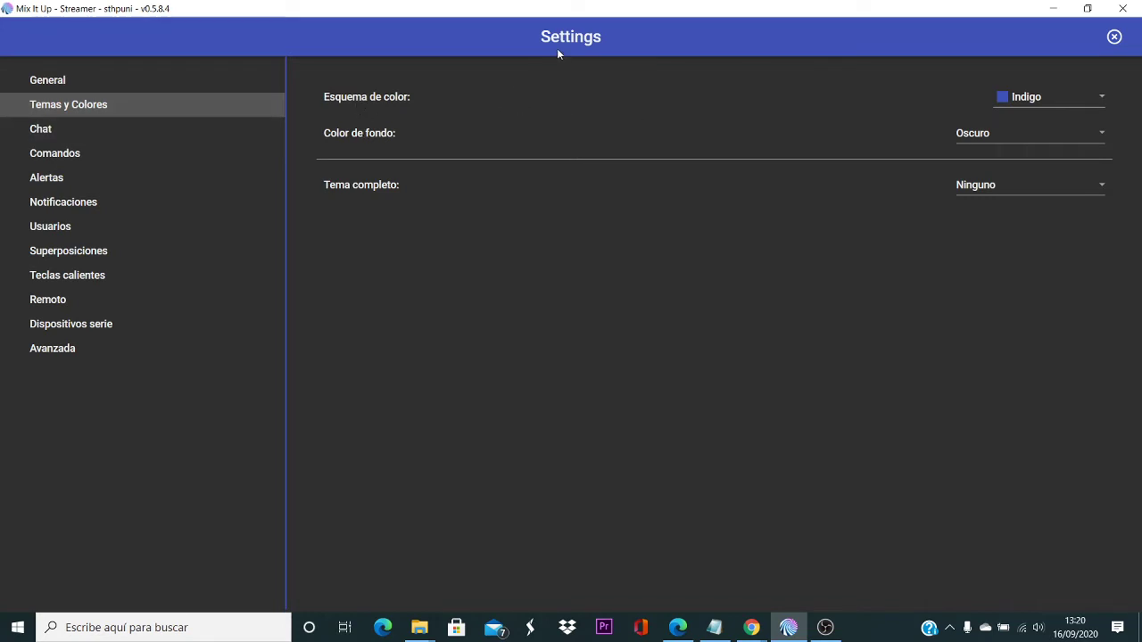
left_click(1011, 98)
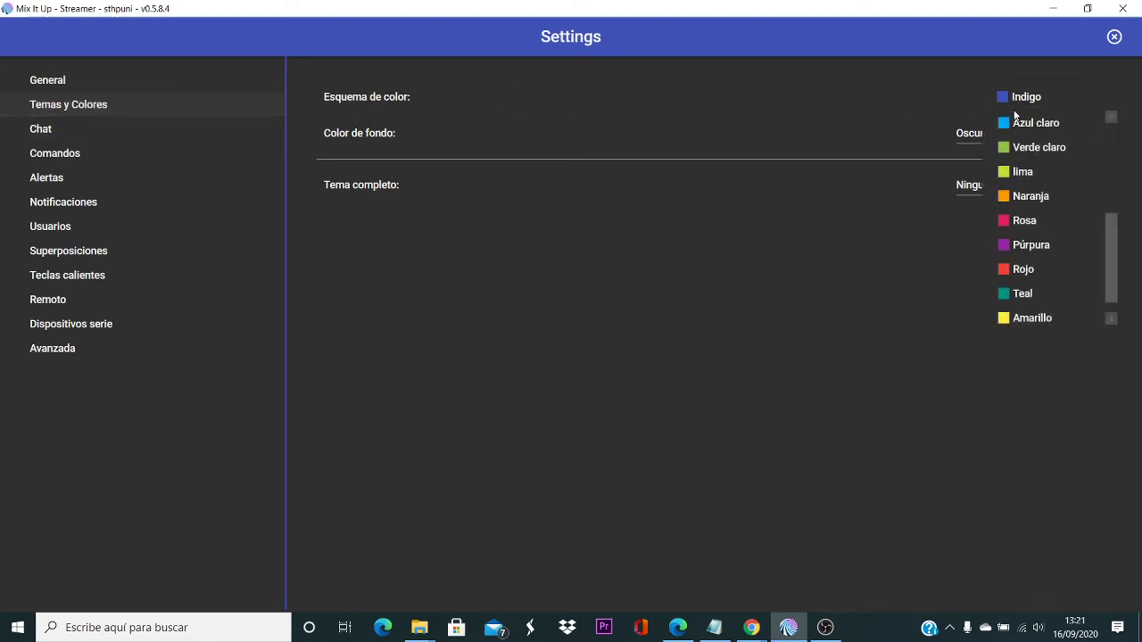
left_click(1017, 123)
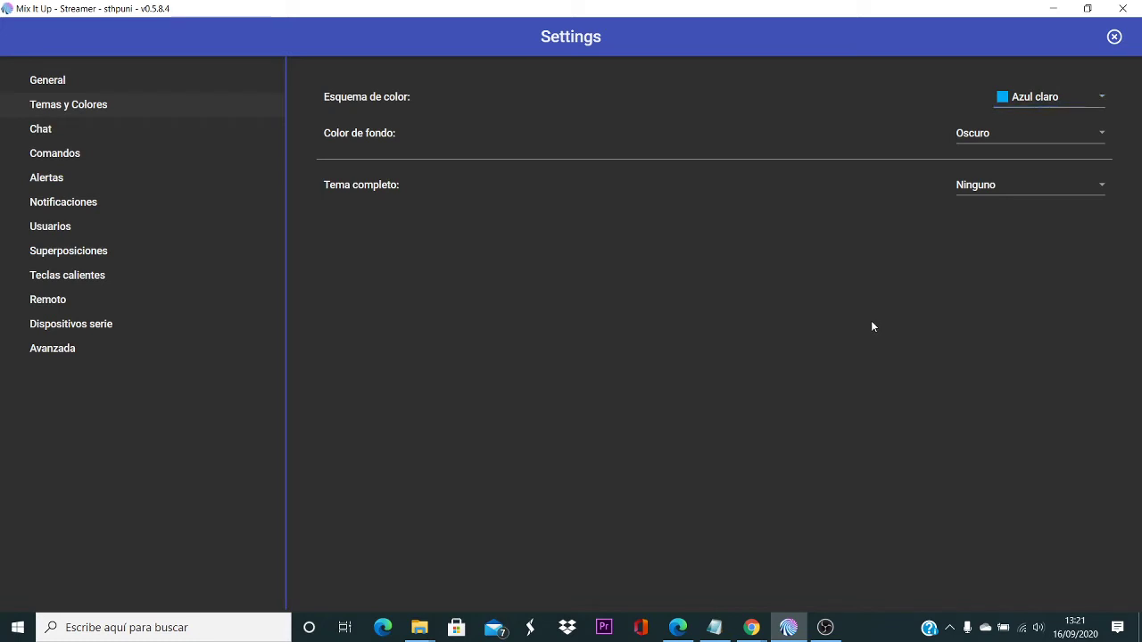
left_click(1015, 98)
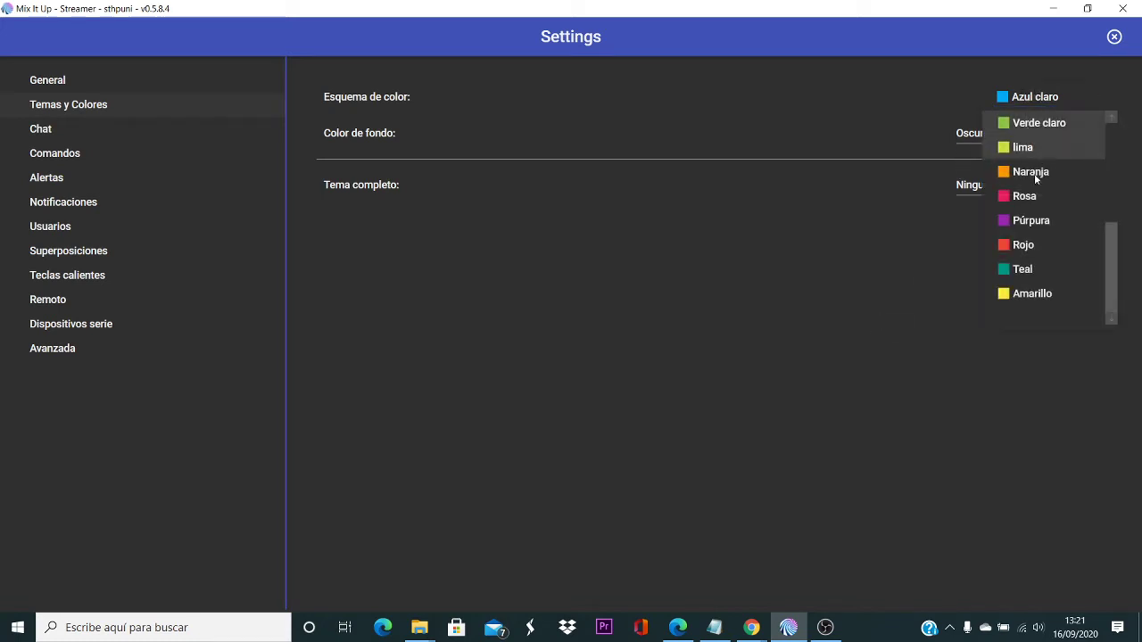
left_click(1034, 174)
left_click(1017, 99)
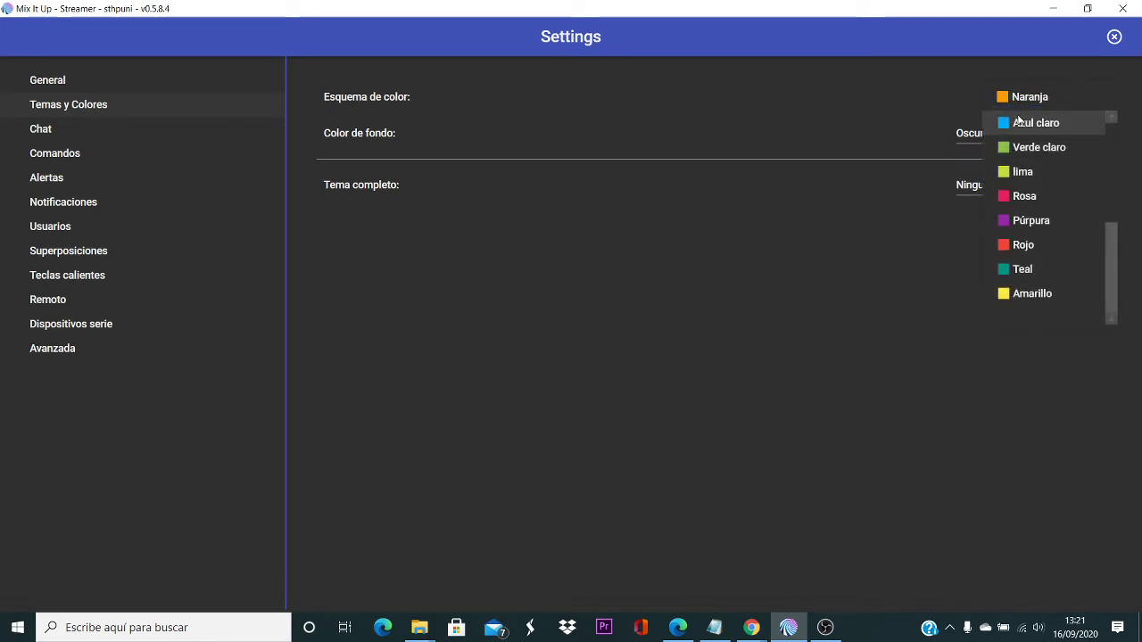
left_click(1020, 125)
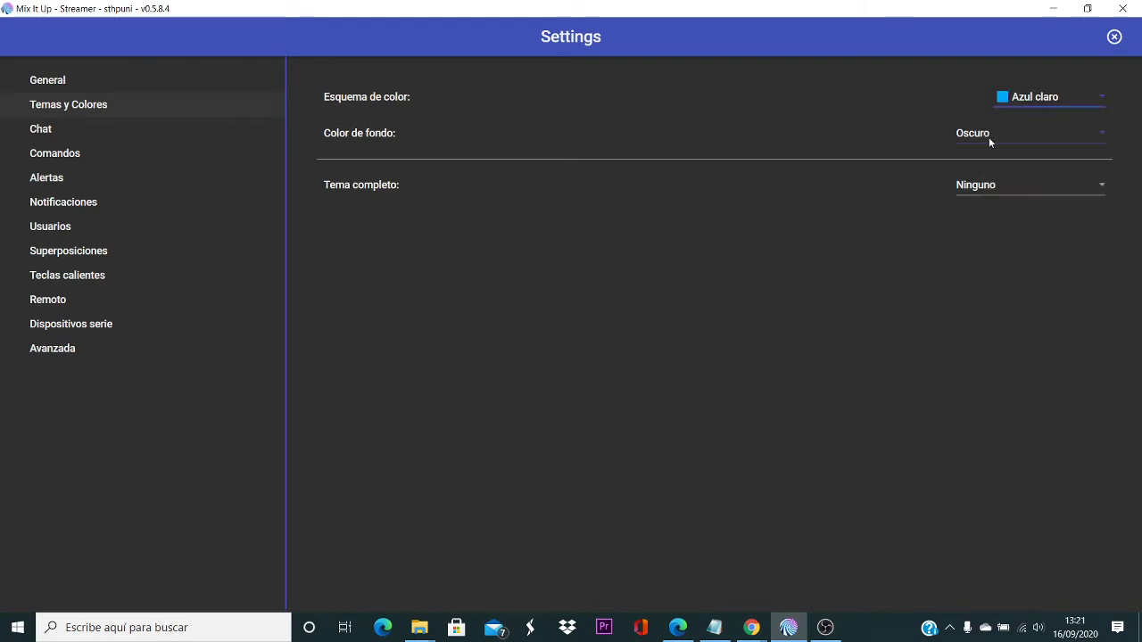
Step: Switch the background colour to Luz and restore it to Oscuro
left_click(988, 136)
left_click(985, 150)
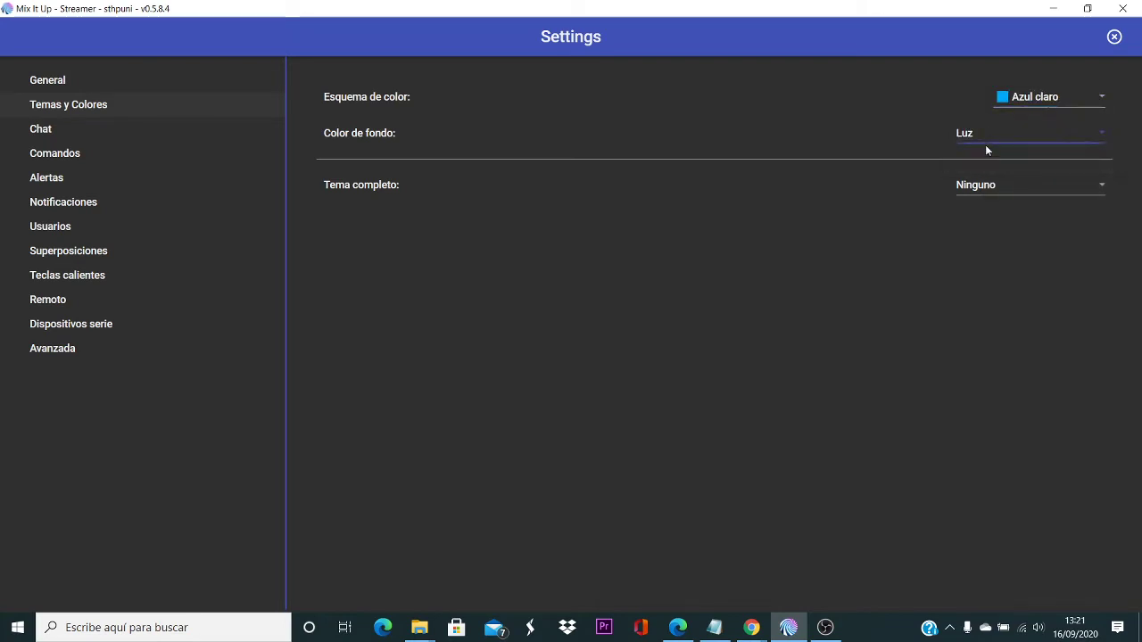
left_click(987, 140)
left_click(985, 153)
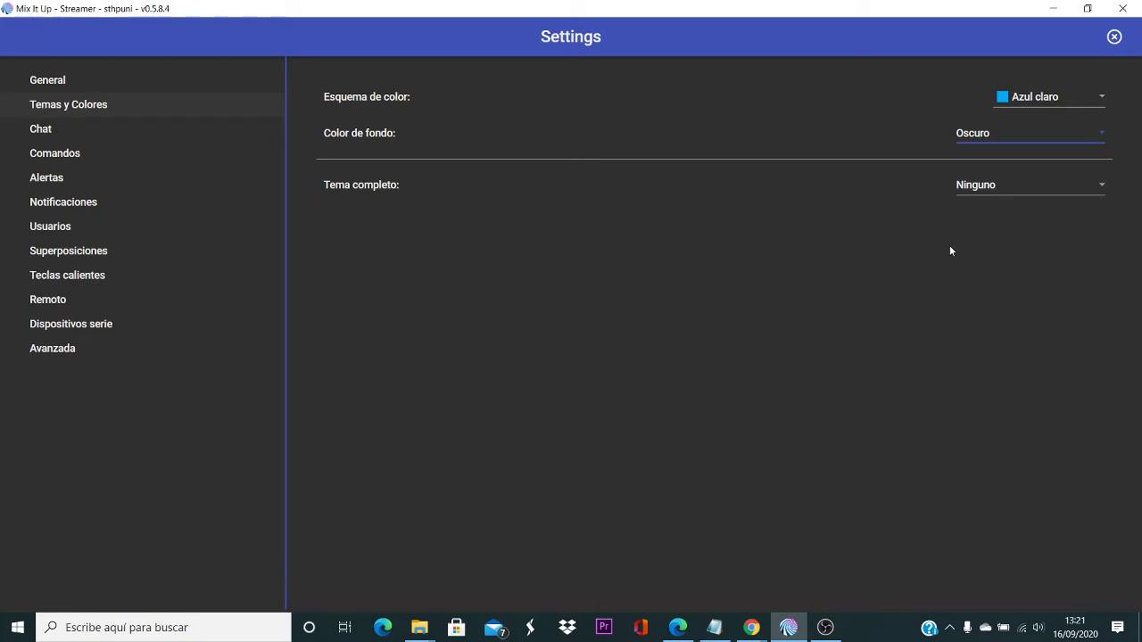
Step: Look through the available complete themes, leaving the choice at Ninguno
left_click(1012, 184)
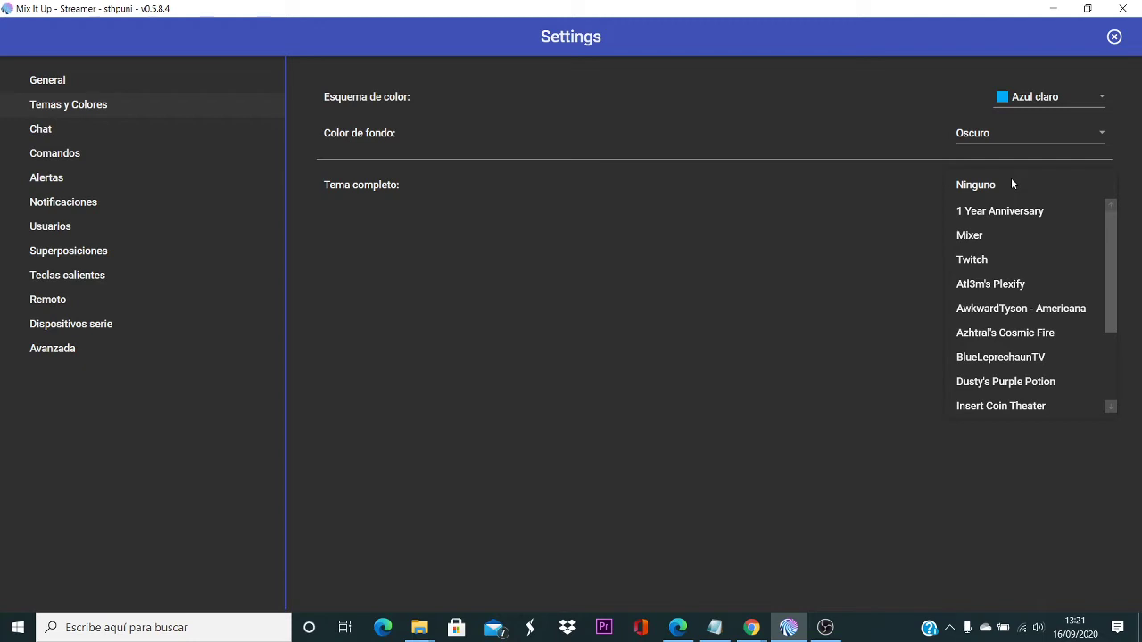
scroll(996, 259, "down", 1)
scroll(996, 259, "down", 1)
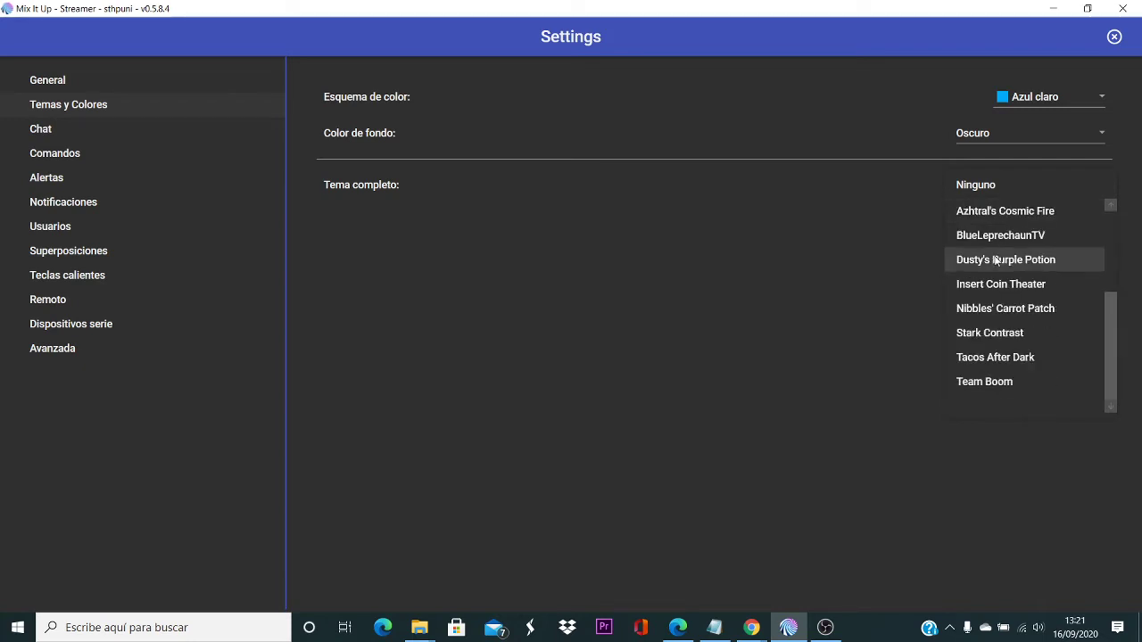
scroll(995, 259, "up", 2)
left_click(815, 265)
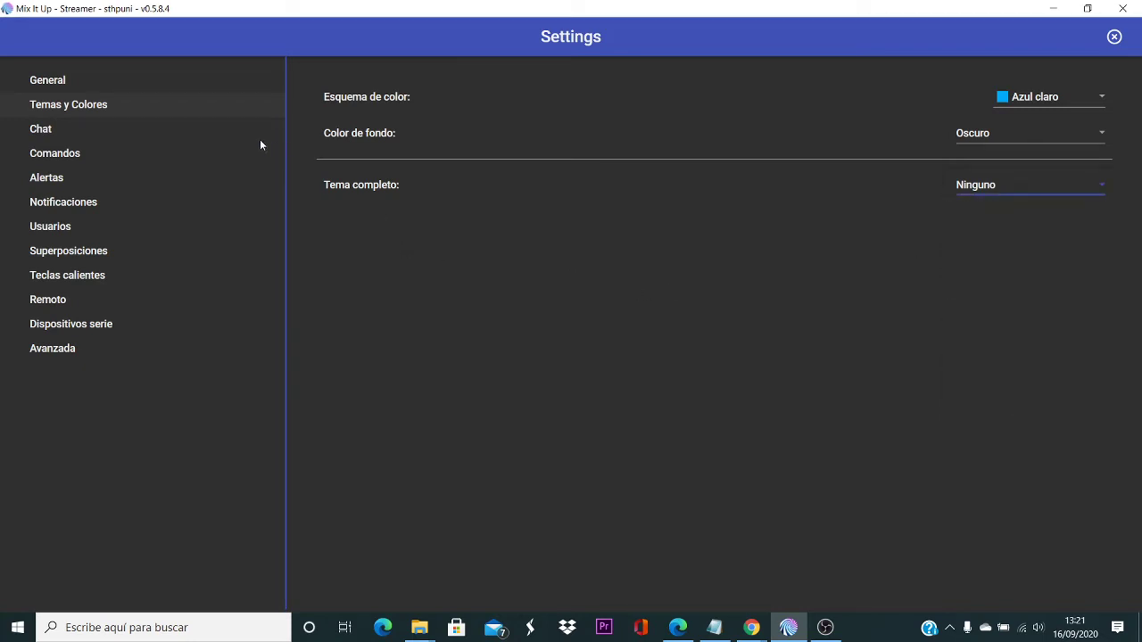
Step: Review the chat settings down to the custom username colours per role, and leave the settings without restarting Mix It Up
left_click(119, 138)
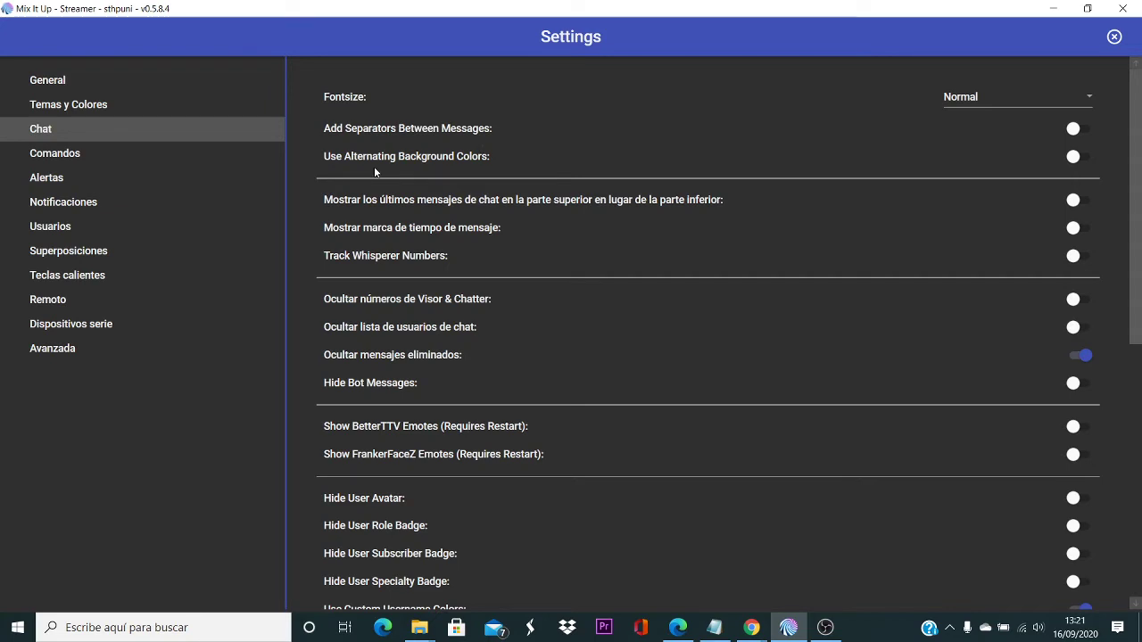
scroll(375, 169, "down", 1)
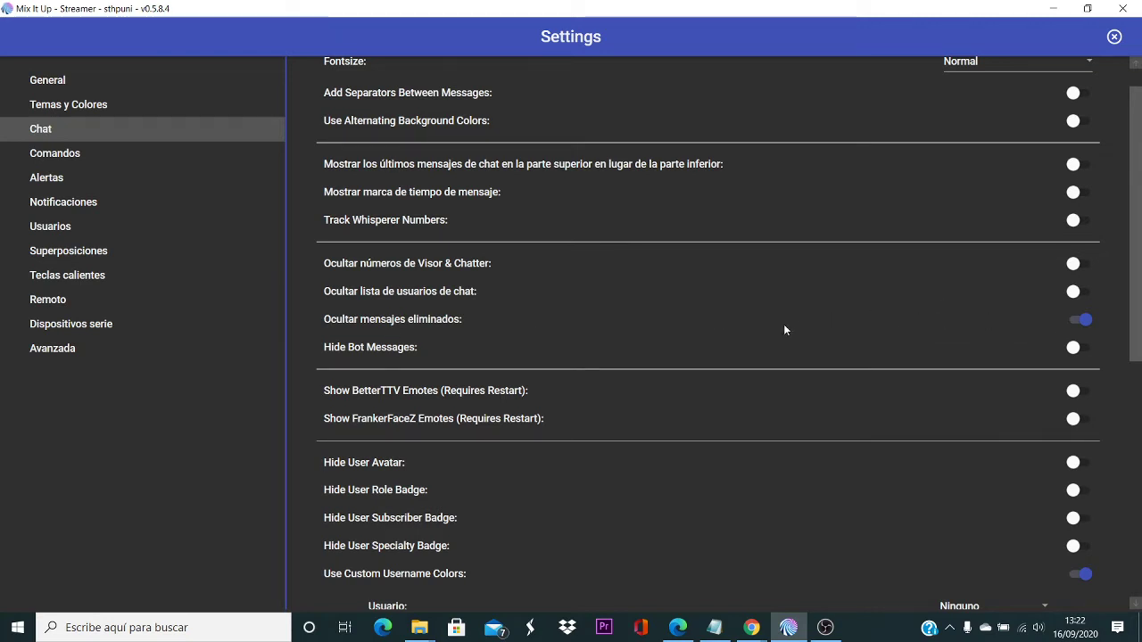
scroll(644, 372, "down", 2)
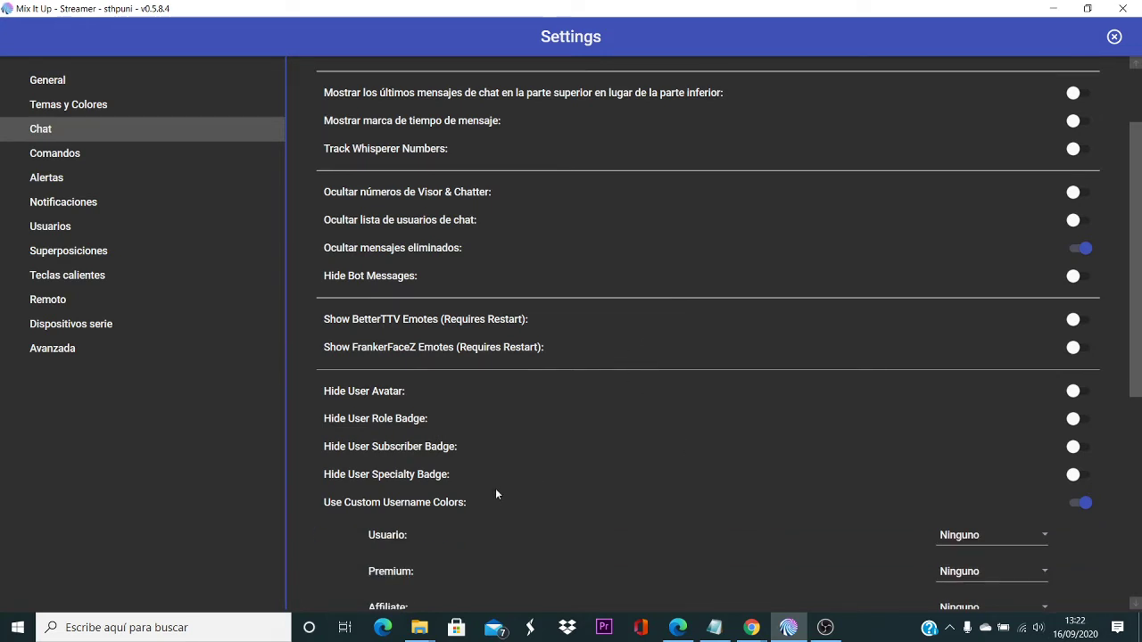
scroll(496, 486, "down", 3)
scroll(501, 455, "down", 3)
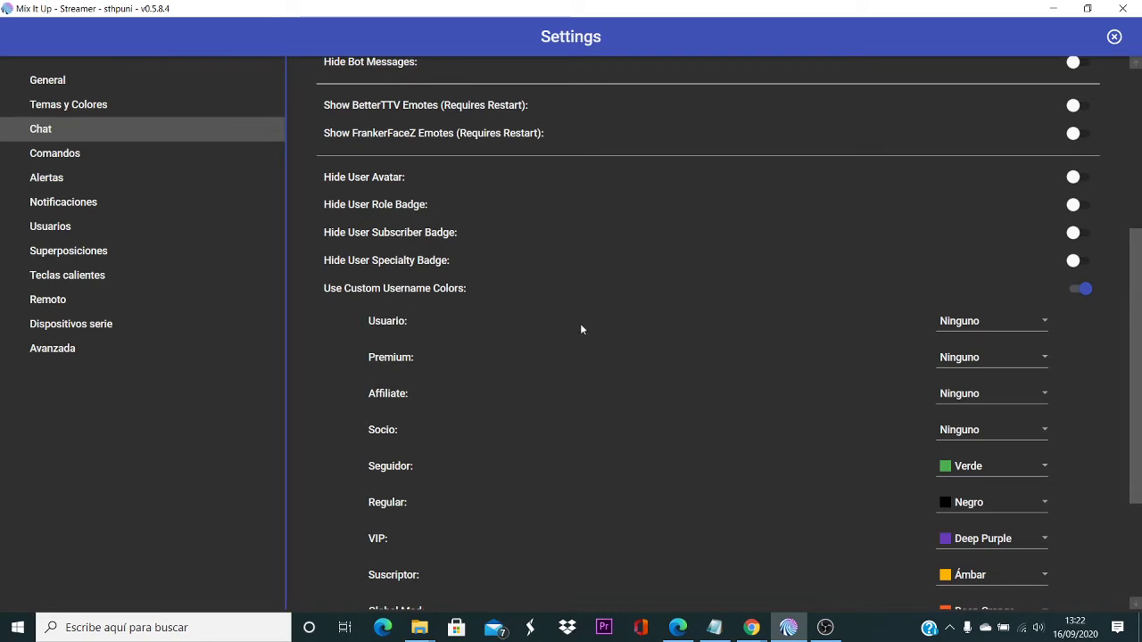
scroll(949, 309, "down", 1)
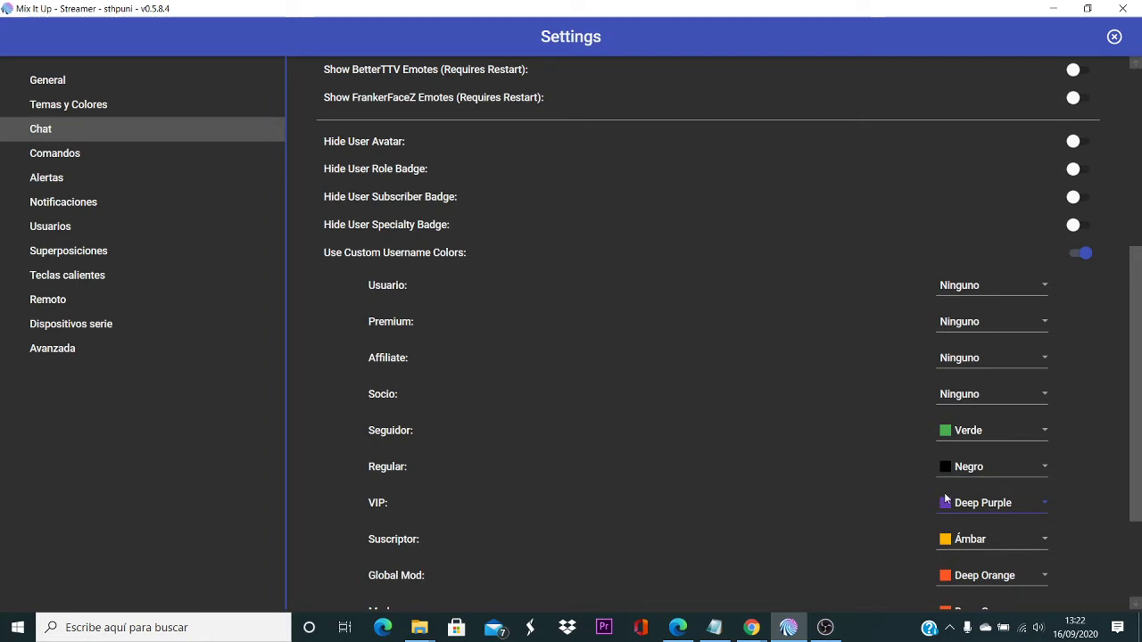
scroll(947, 500, "down", 2)
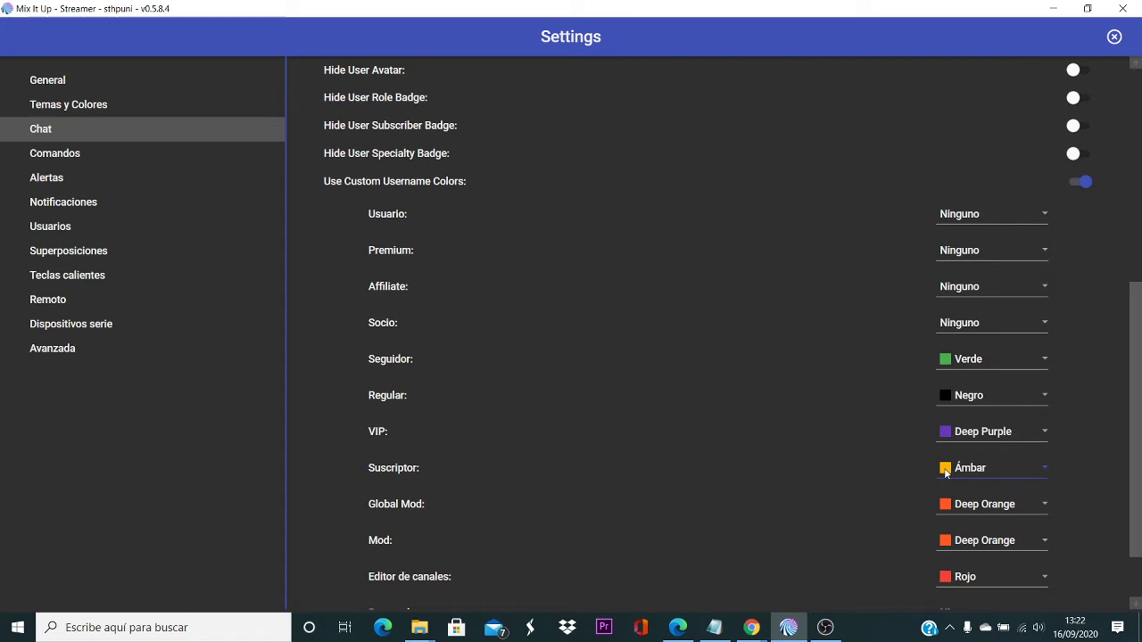
scroll(946, 473, "down", 1)
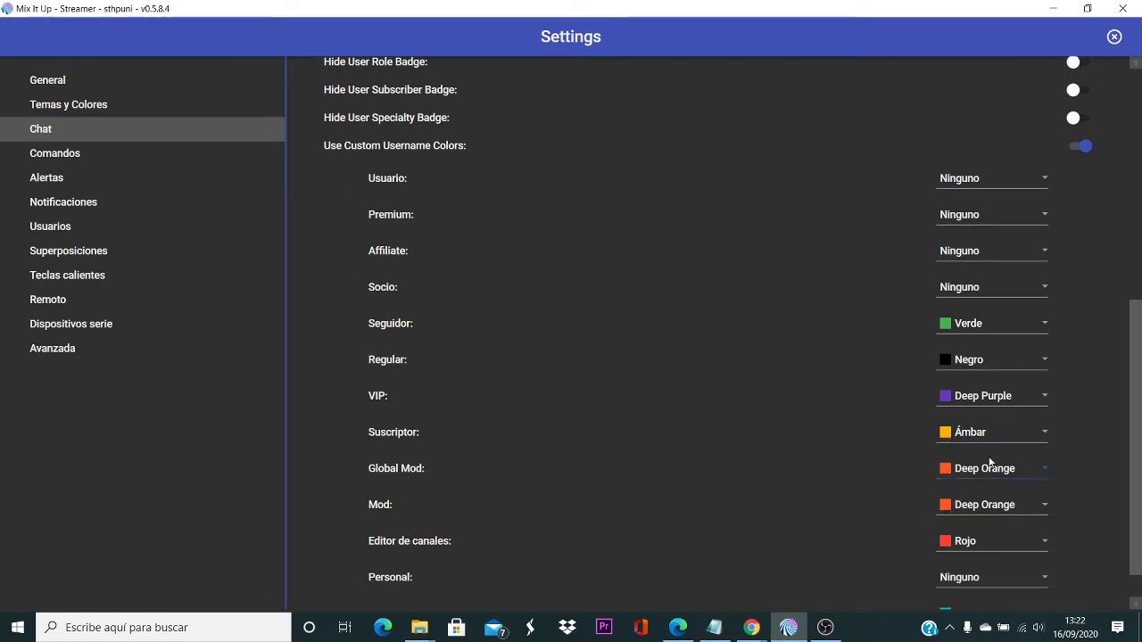
scroll(731, 497, "down", 1)
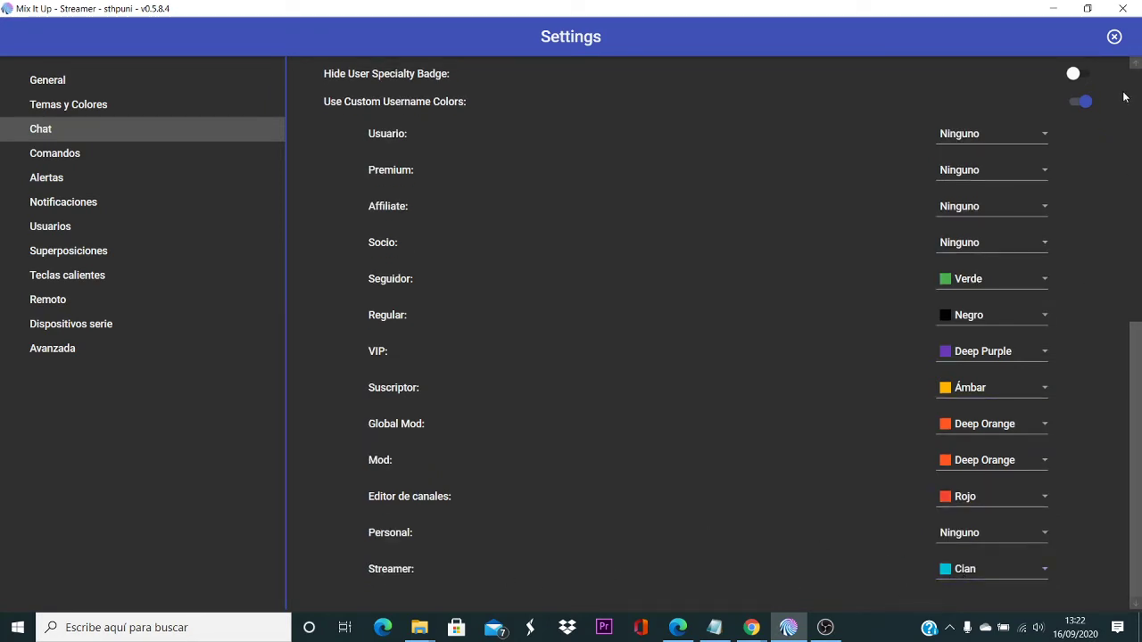
left_click(1115, 37)
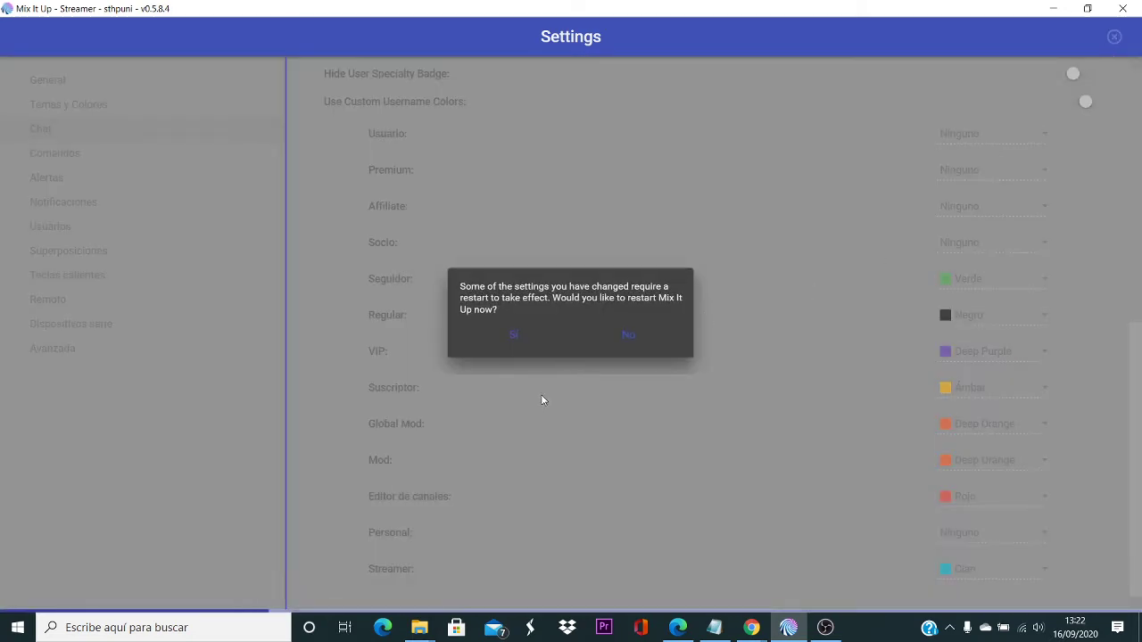
left_click(631, 334)
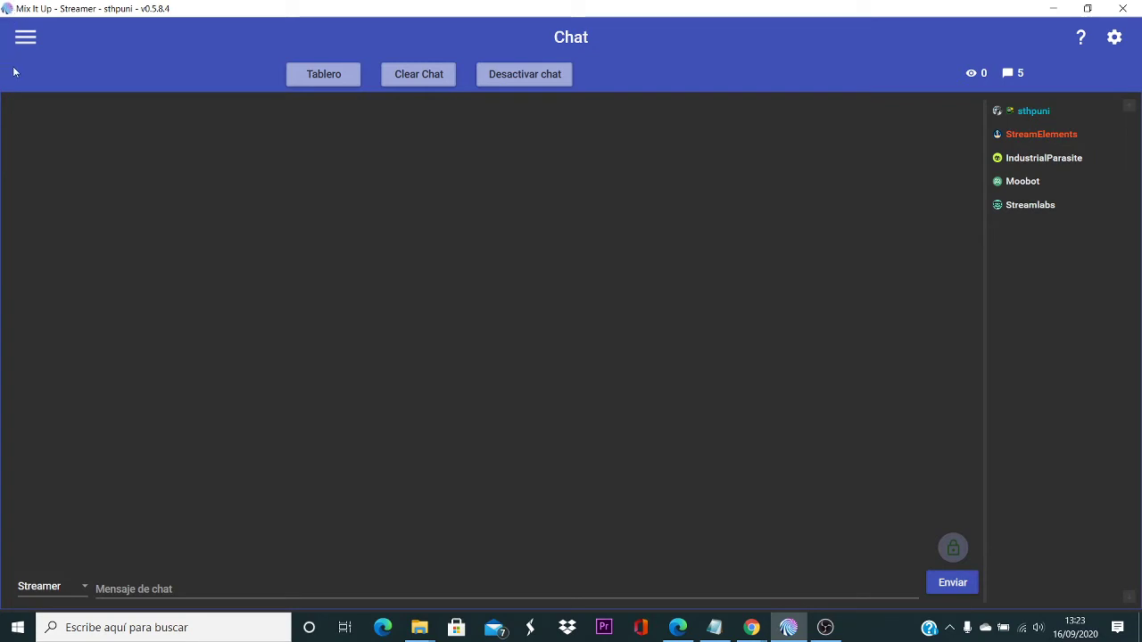
Step: Go to Eventos and inspect the chat message of the Twitch Channel Followed command, closing the editor without saving
left_click(25, 39)
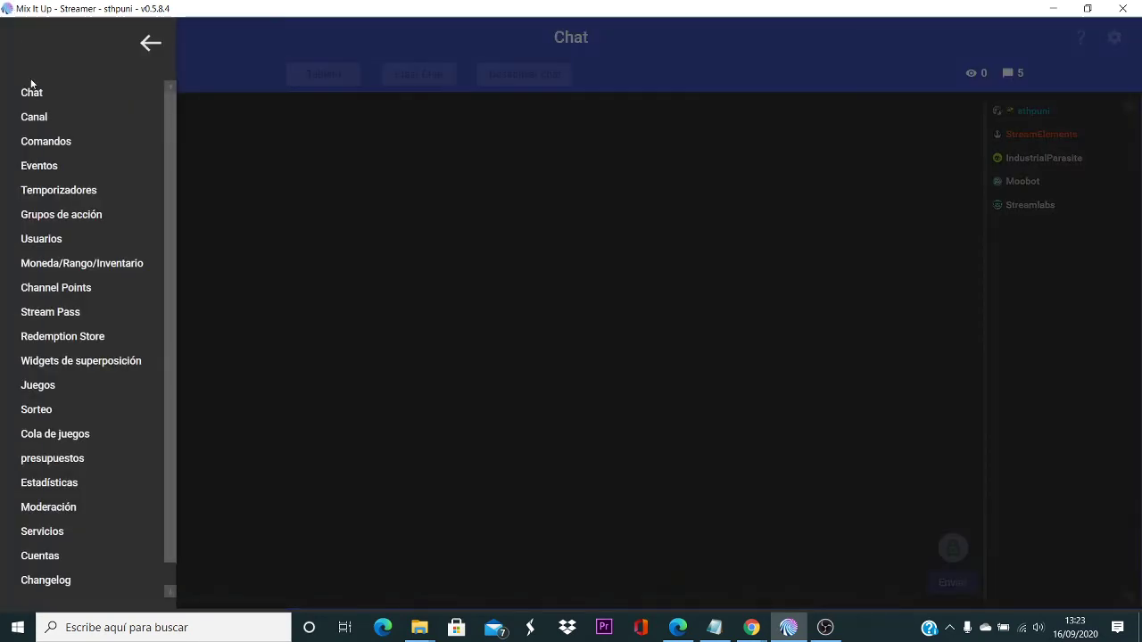
left_click(40, 165)
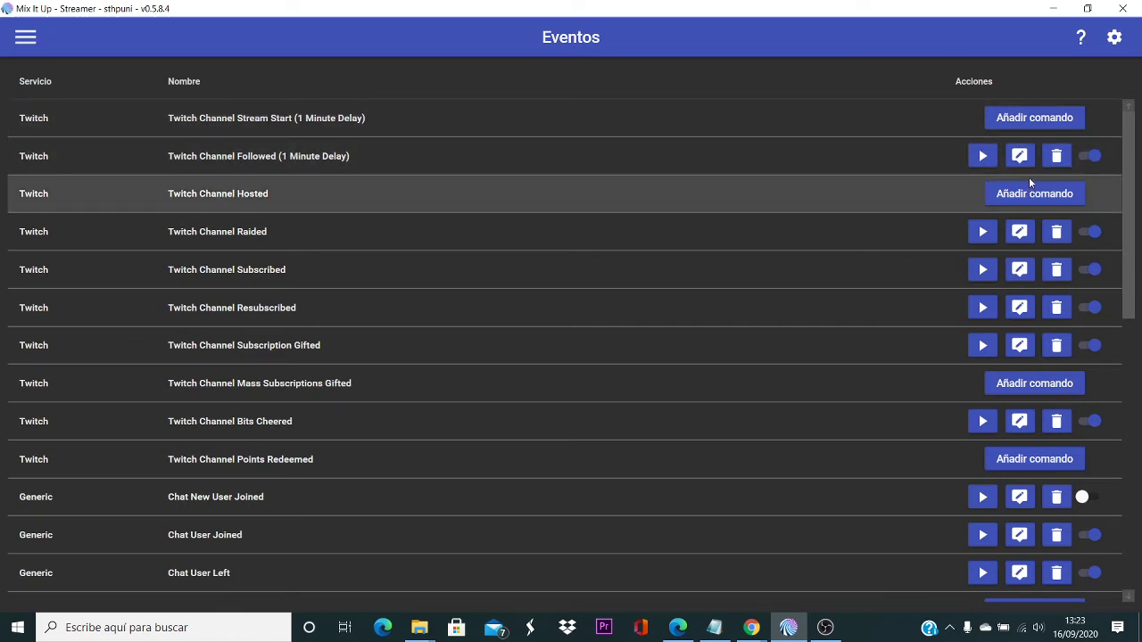
left_click(1022, 157)
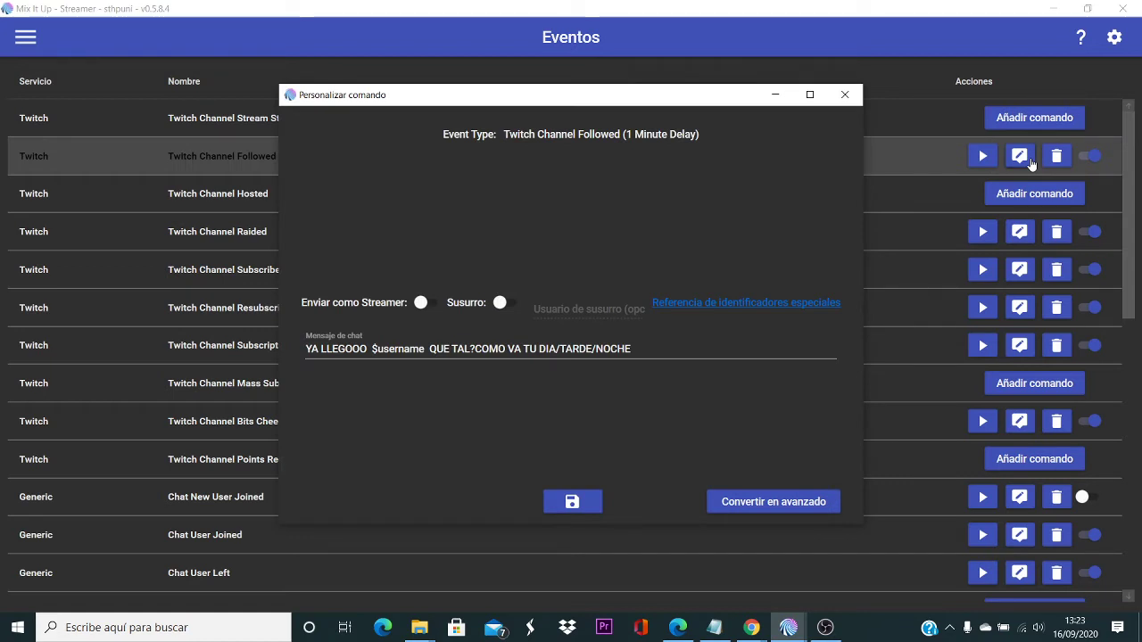
left_click(853, 101)
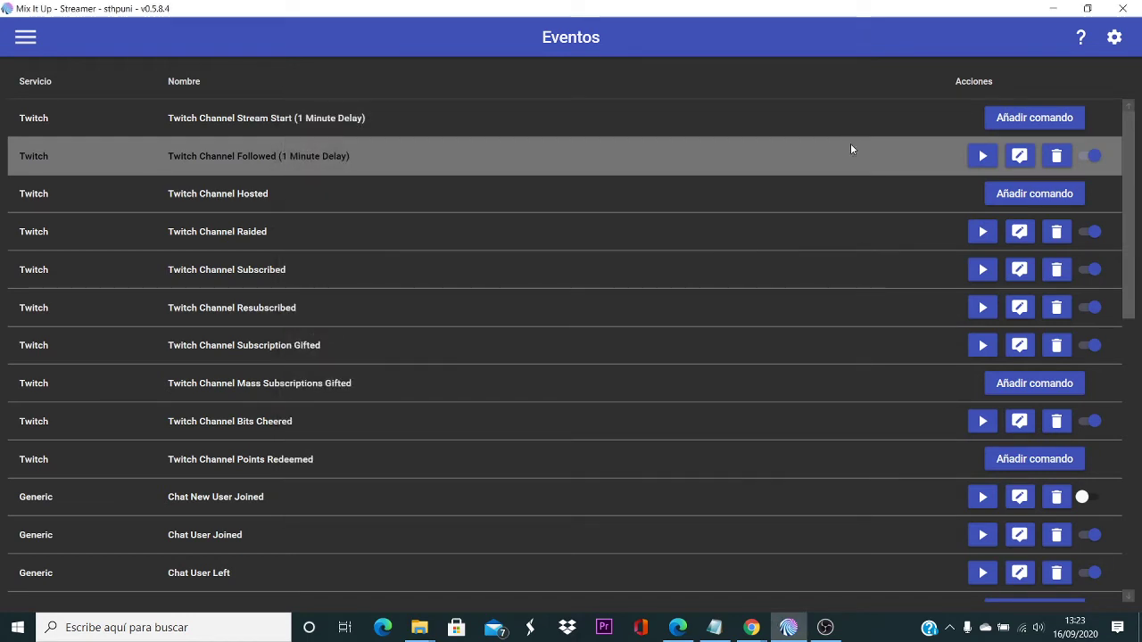
Step: Run the Twitch Channel Followed command as a test and return to Chat to check its message
left_click(983, 156)
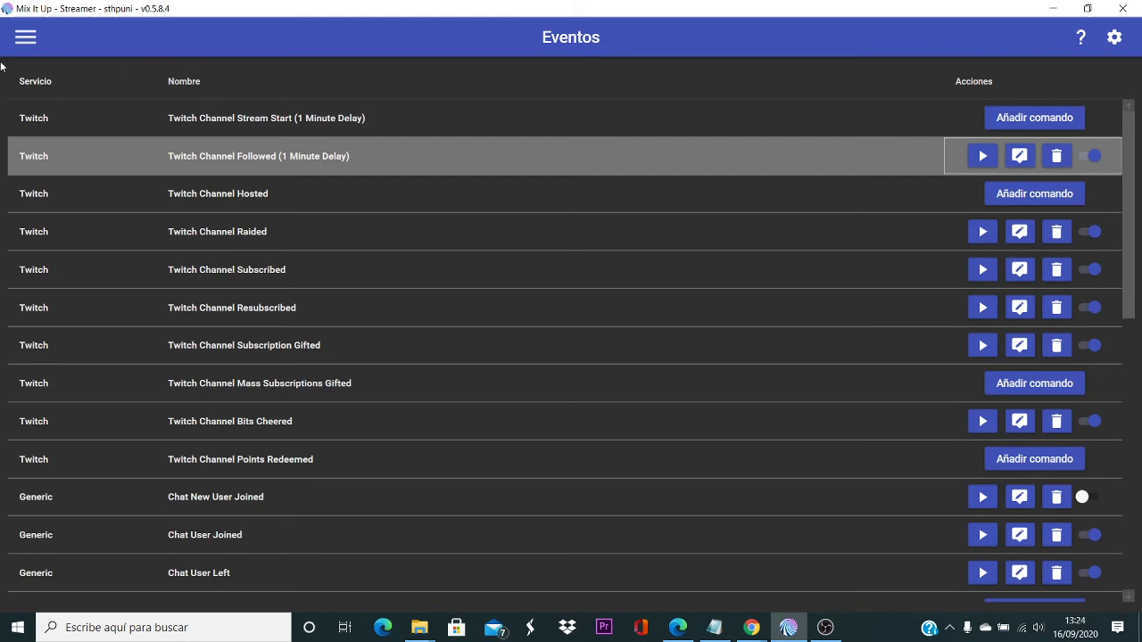
left_click(29, 42)
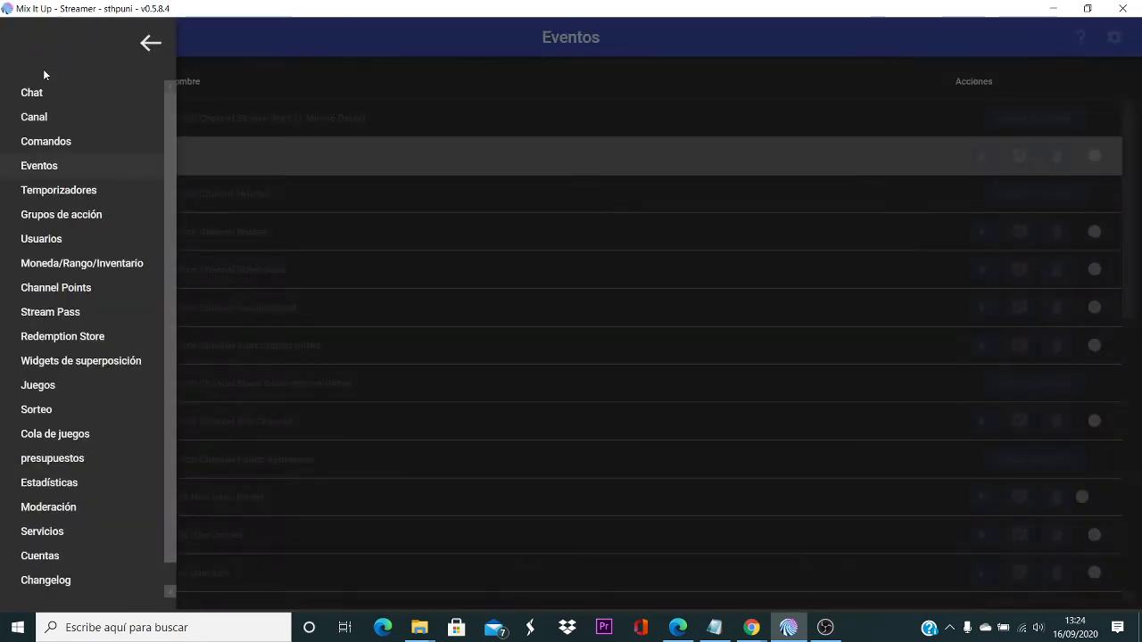
left_click(54, 93)
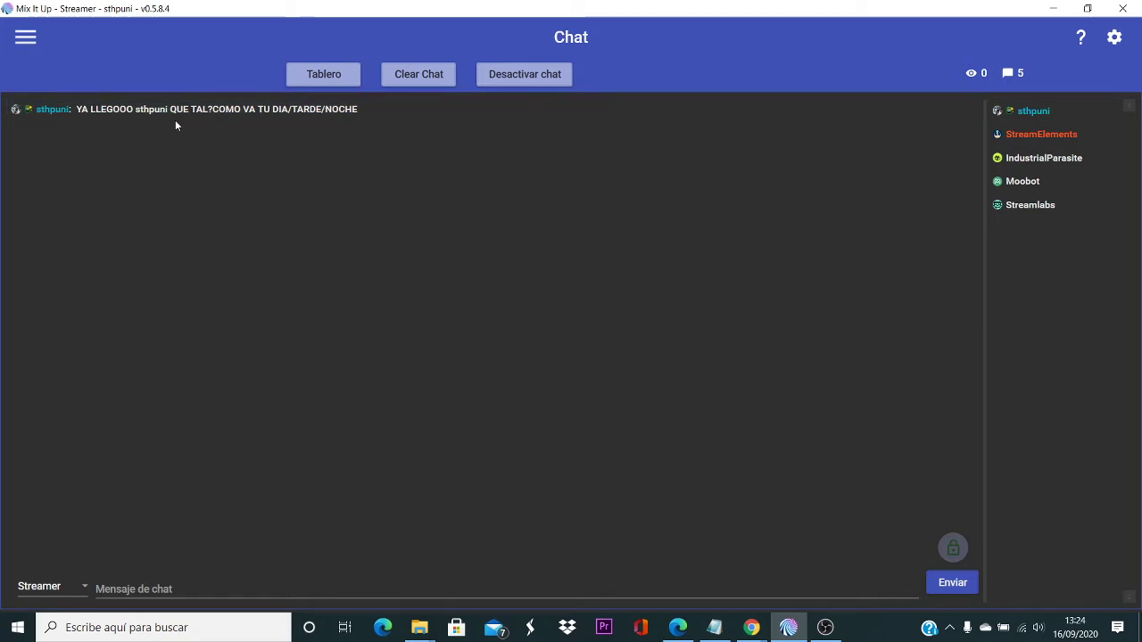
Step: Go to Eventos and delete the command assigned to the Chat New User Joined event
left_click(24, 37)
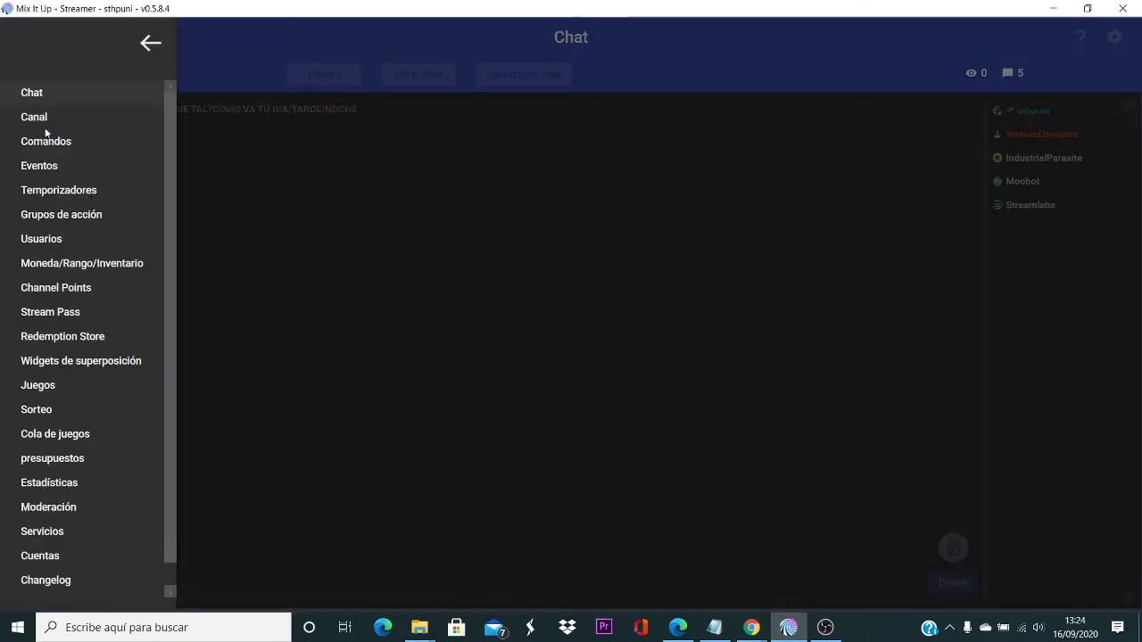
left_click(57, 167)
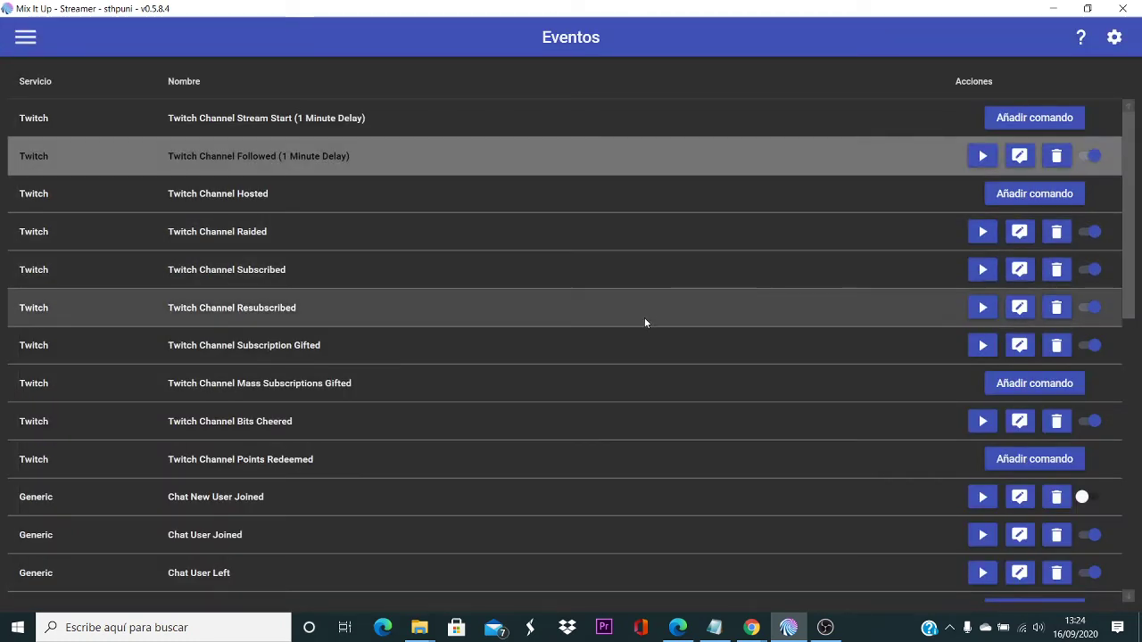
scroll(642, 319, "down", 1)
scroll(604, 267, "up", 1)
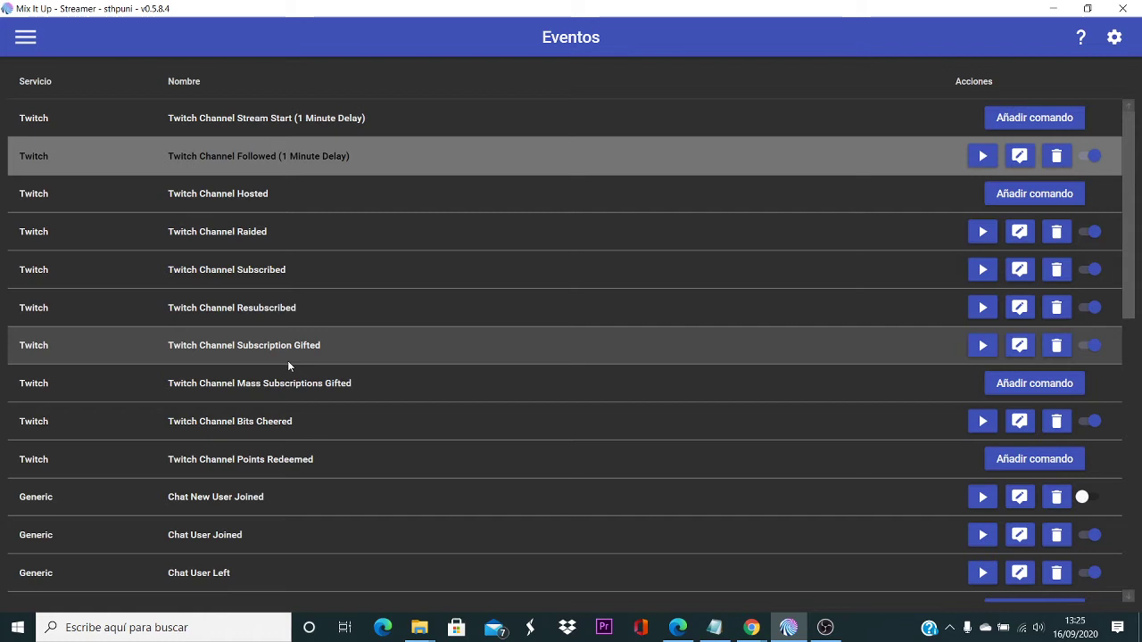
scroll(286, 372, "down", 1)
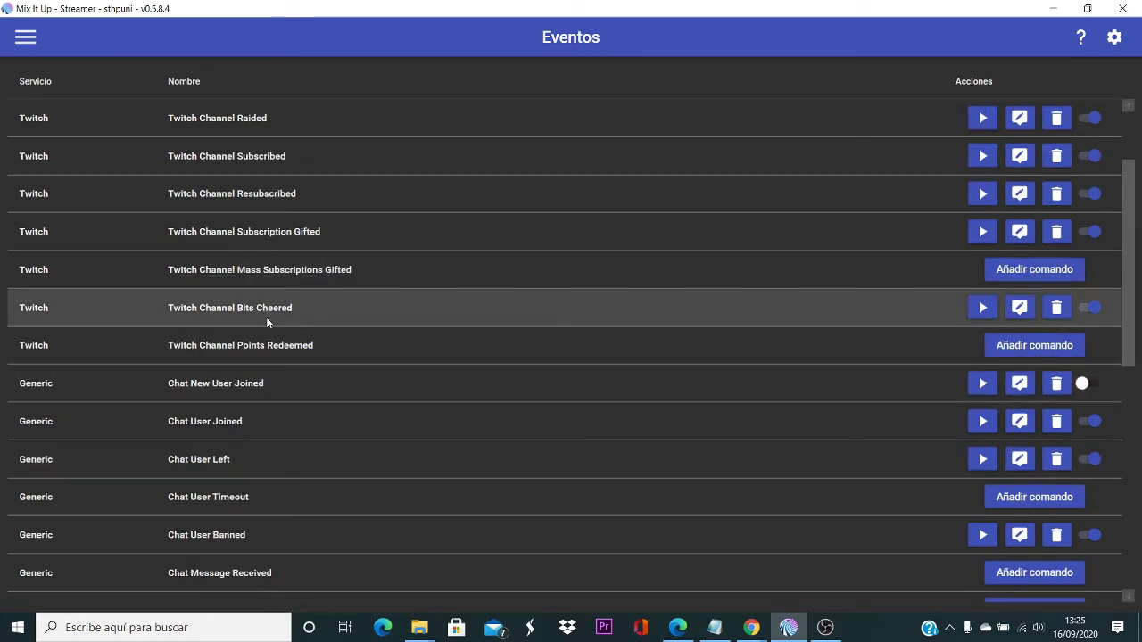
scroll(265, 317, "down", 1)
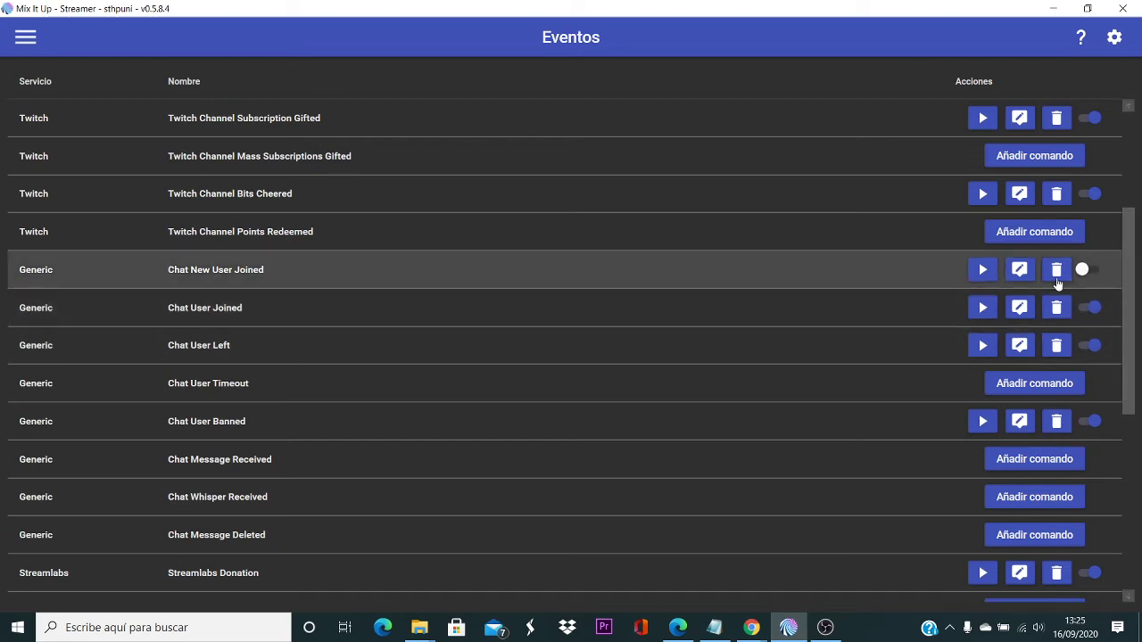
left_click(1055, 269)
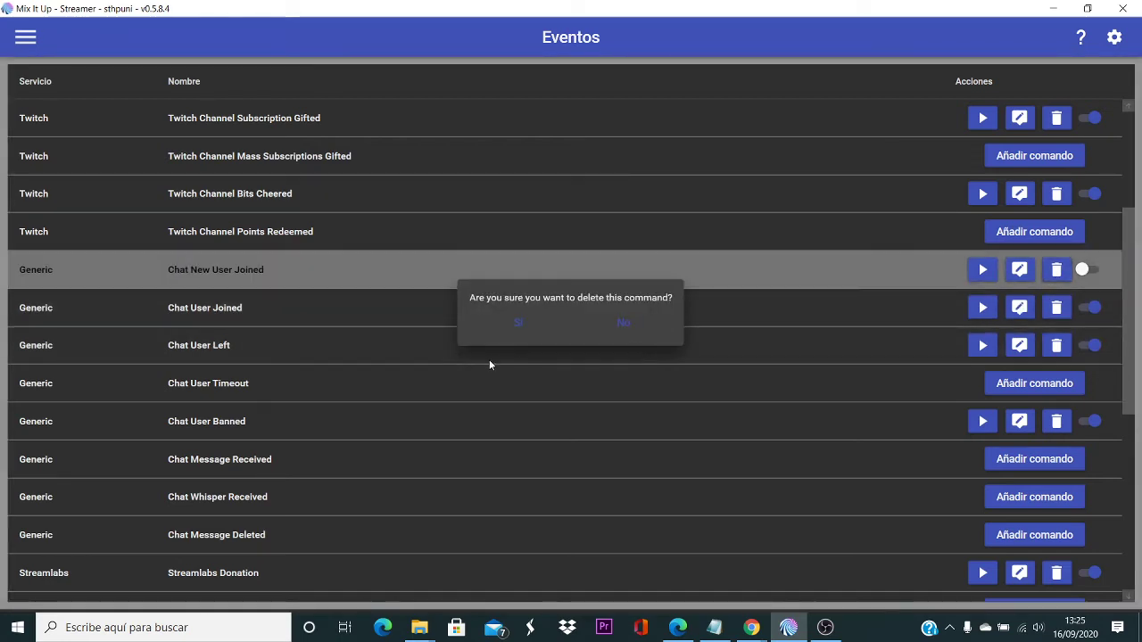
left_click(517, 323)
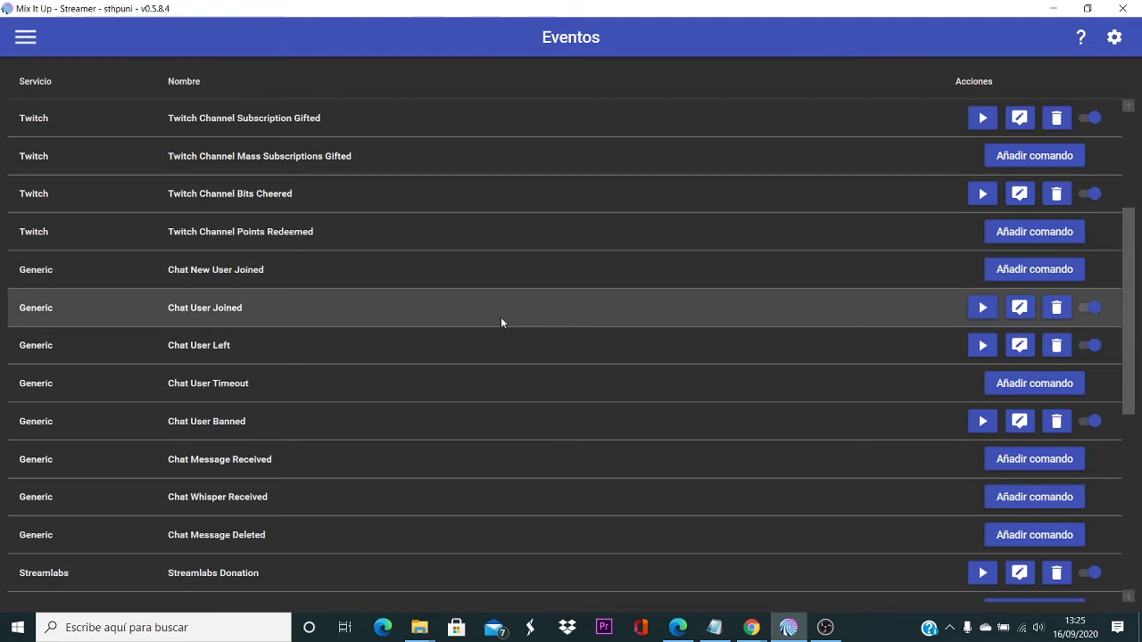
left_click(501, 317)
left_click(284, 361)
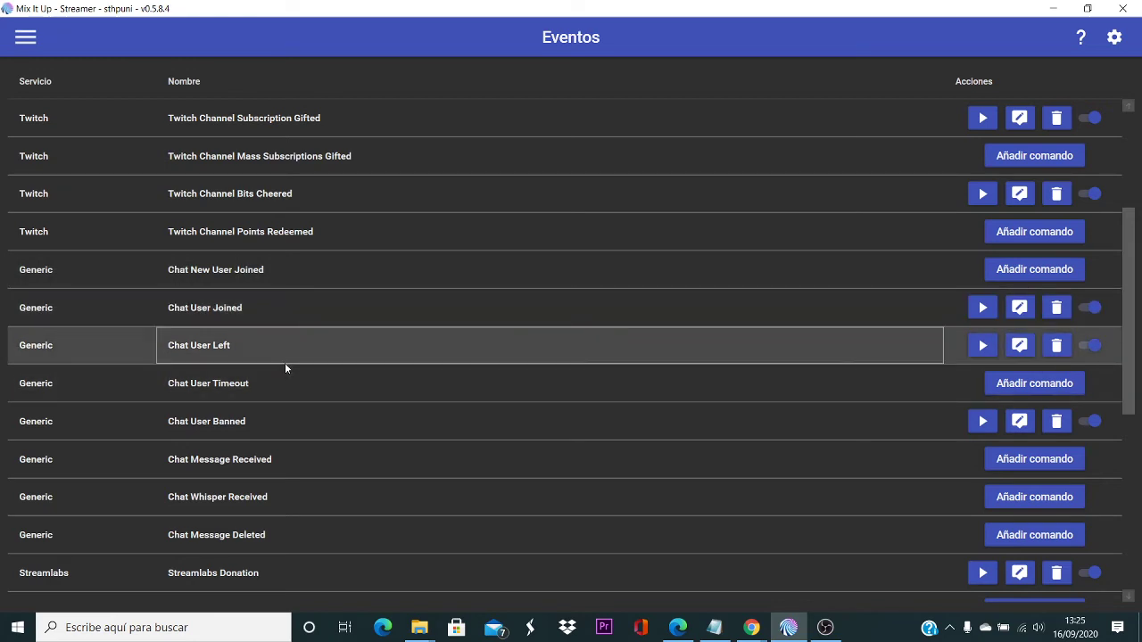
left_click(283, 315)
left_click(284, 357)
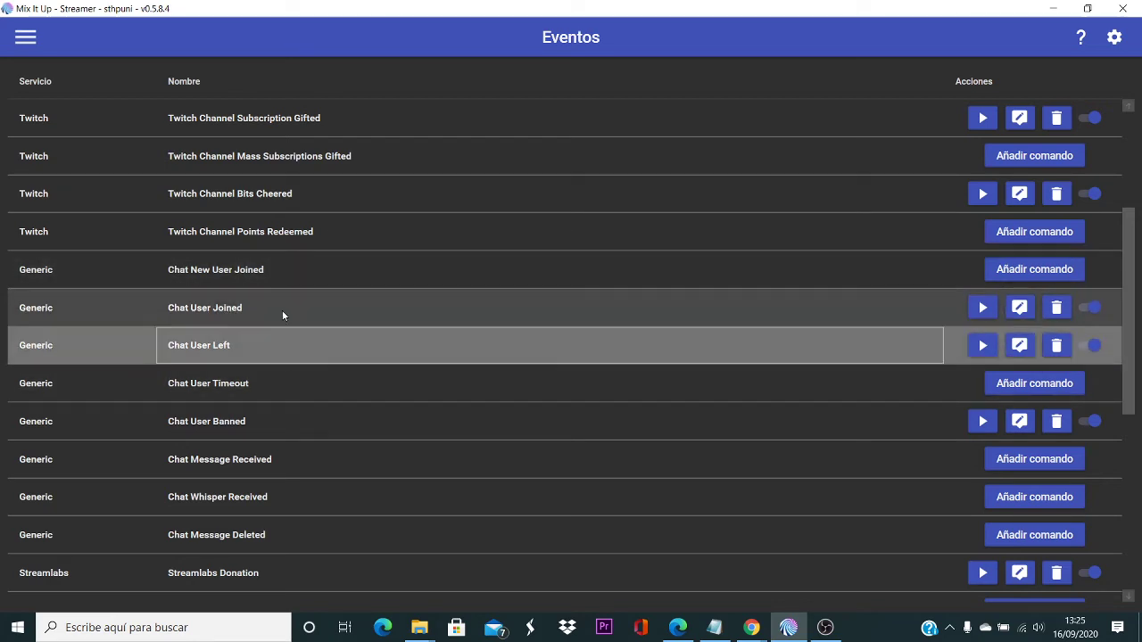
left_click(282, 310)
left_click(284, 348)
left_click(288, 294)
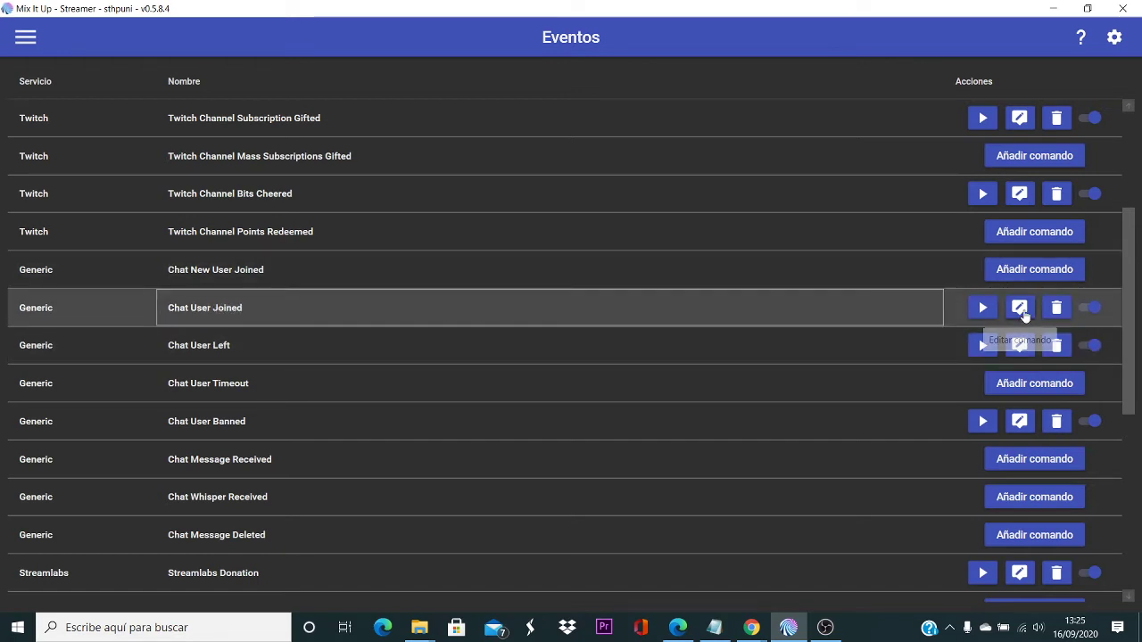
Step: Change the Chat User Joined message to "HOLA QUE TAL FUE EL DIA/NOCHE? :) $username", save it and run the command as a test
left_click(1020, 307)
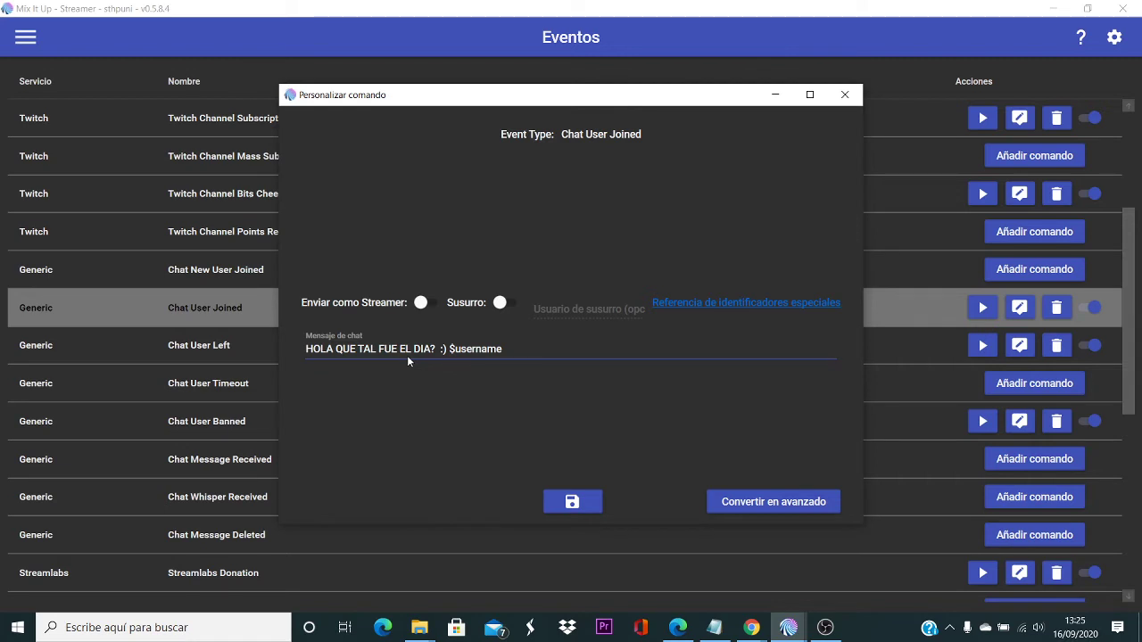
left_click(406, 356)
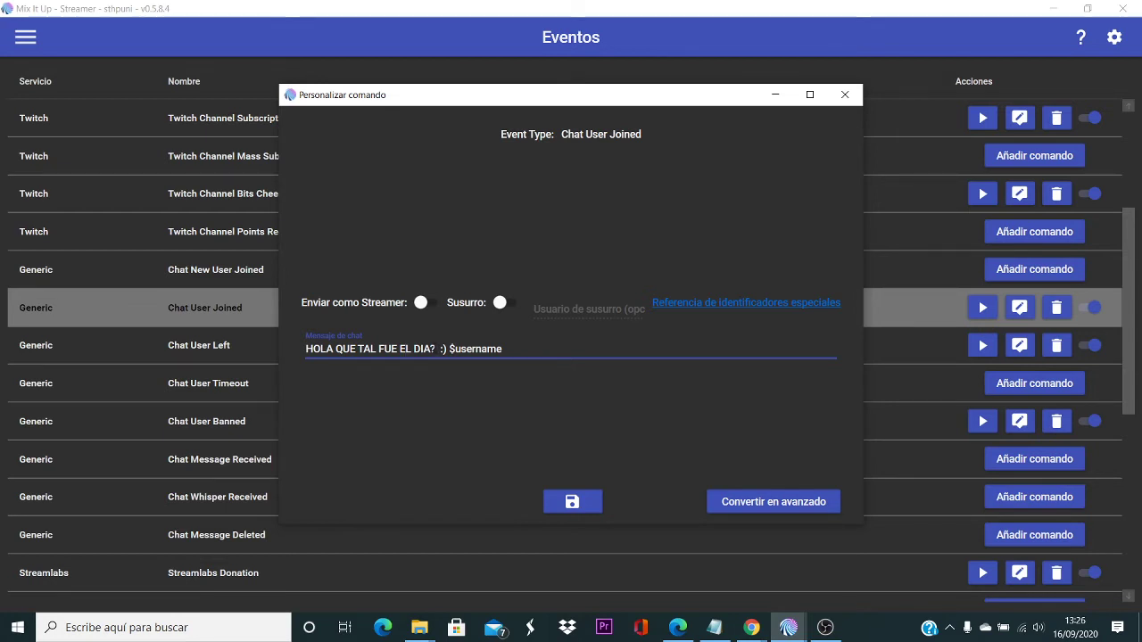
left_click_drag(430, 349, 436, 349)
type("/")
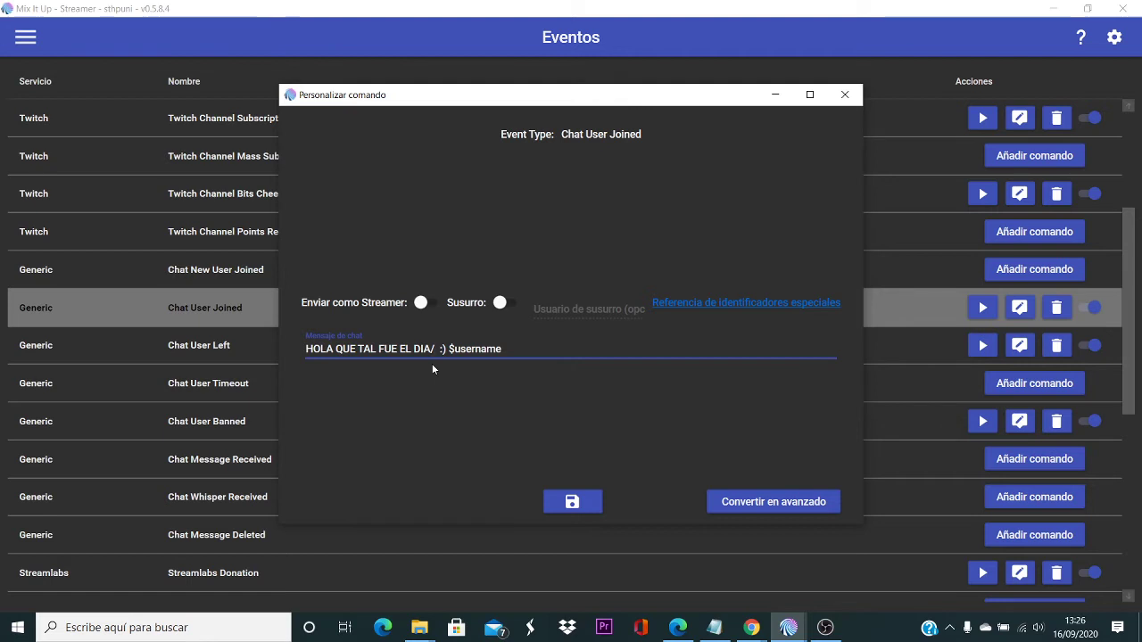
type("noche")
key("BackSpace")
key("BackSpace")
key("BackSpace")
key("BackSpace")
key("BackSpace")
type("NOCHE")
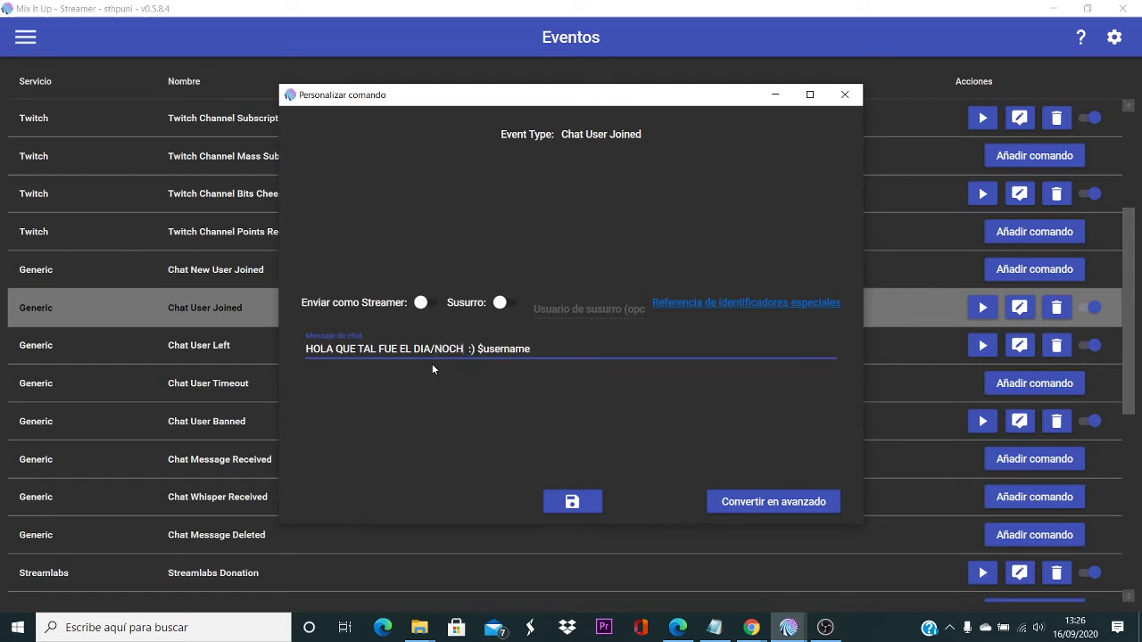
type("?")
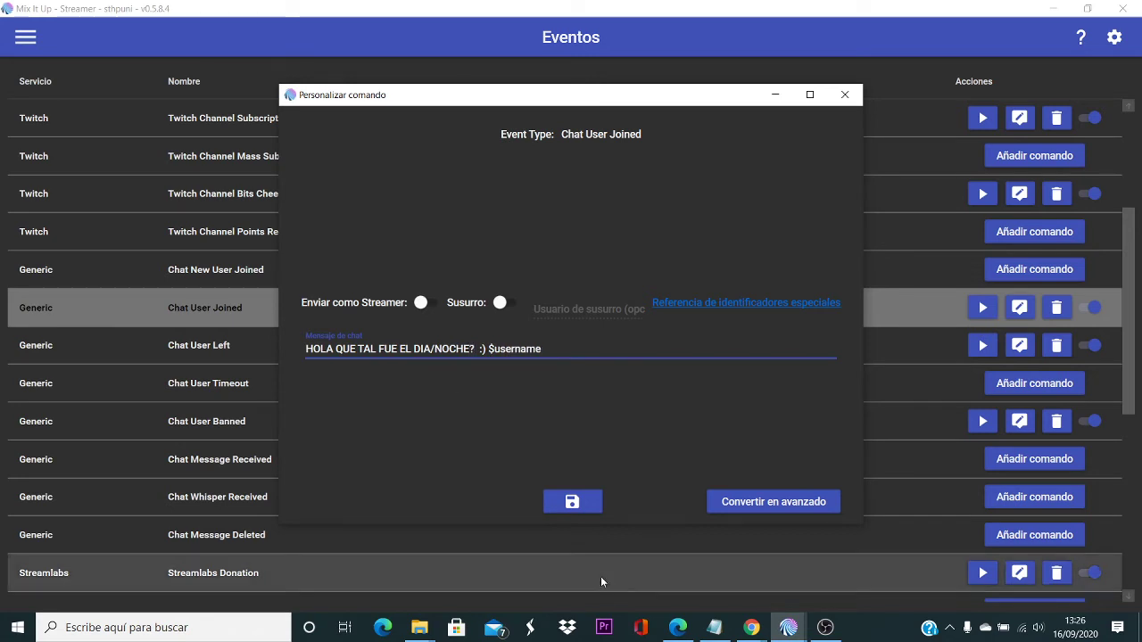
left_click(572, 503)
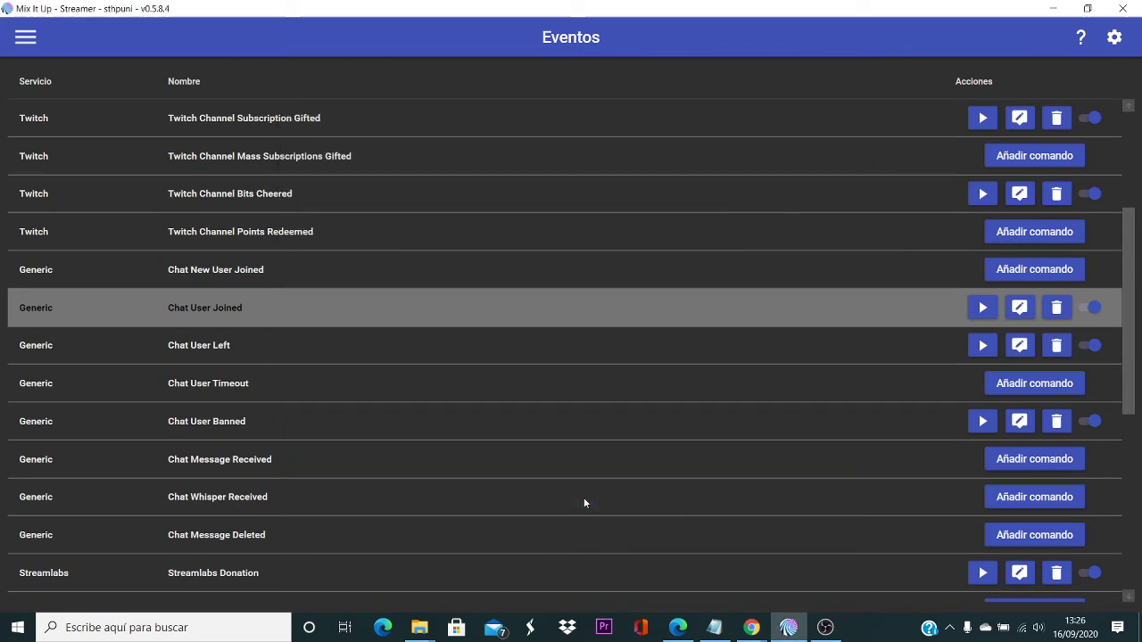
left_click(976, 312)
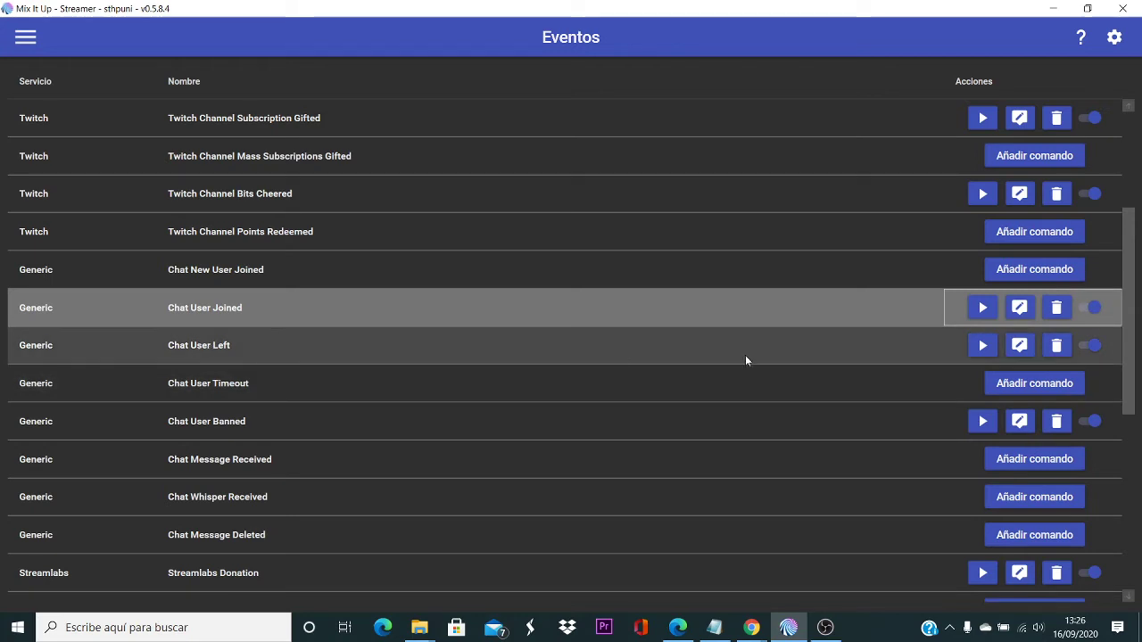
Step: Review and save the Chat User Left command's message, and return to Chat to check the messages sent by the join and leave events
left_click(1020, 345)
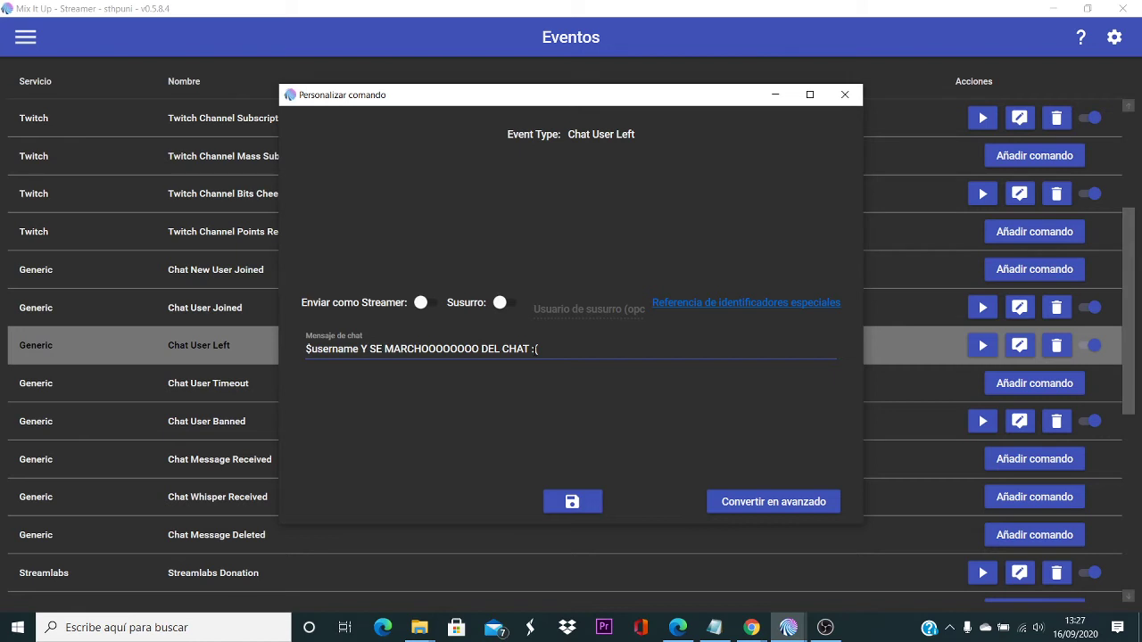
left_click(571, 503)
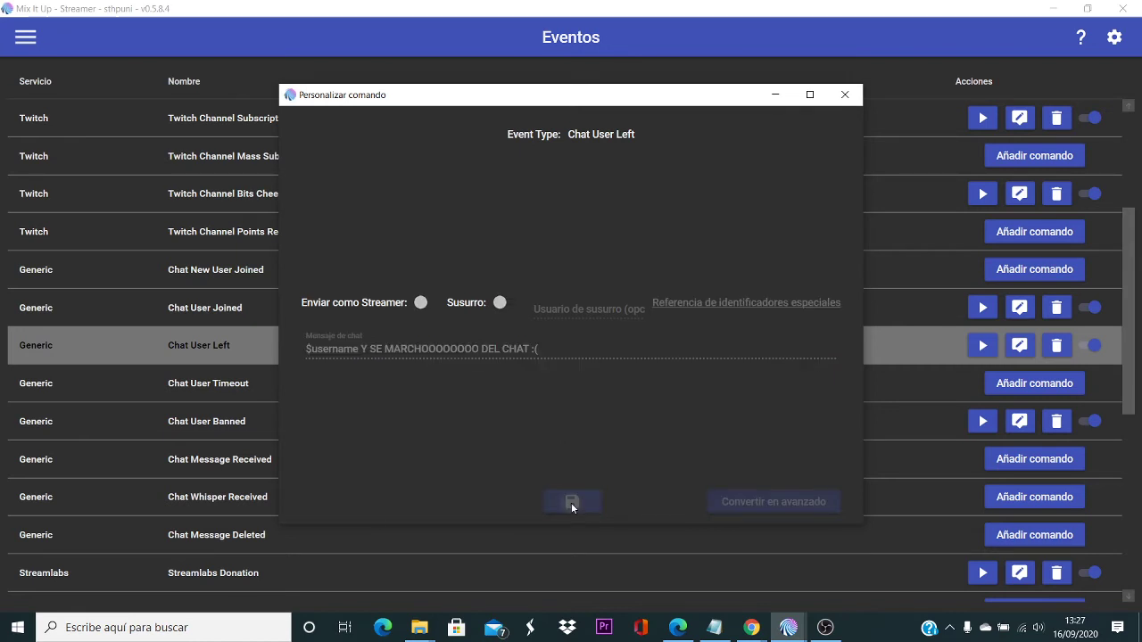
left_click(24, 37)
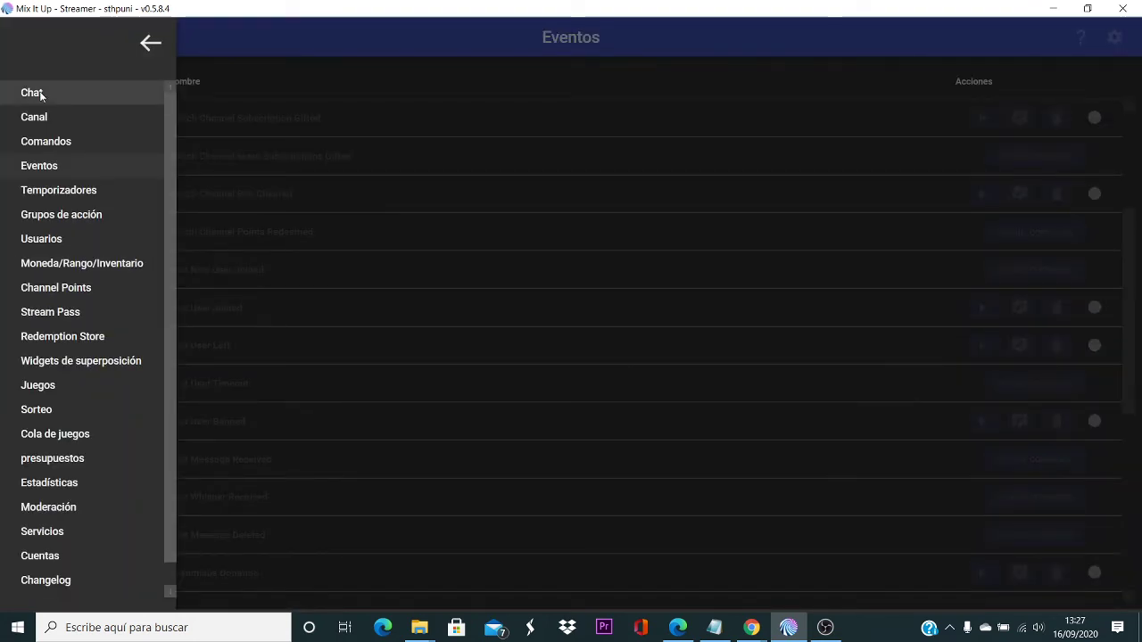
left_click(40, 93)
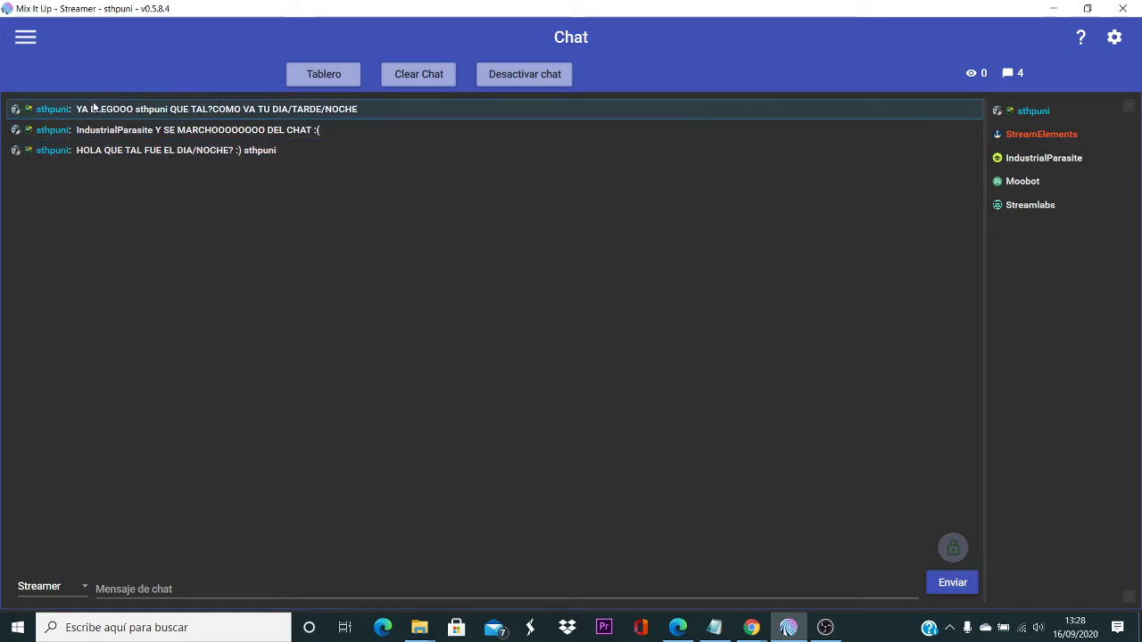
Step: Return to Eventos and open the Chat User Banned command's editor to inspect its chat message
left_click(26, 38)
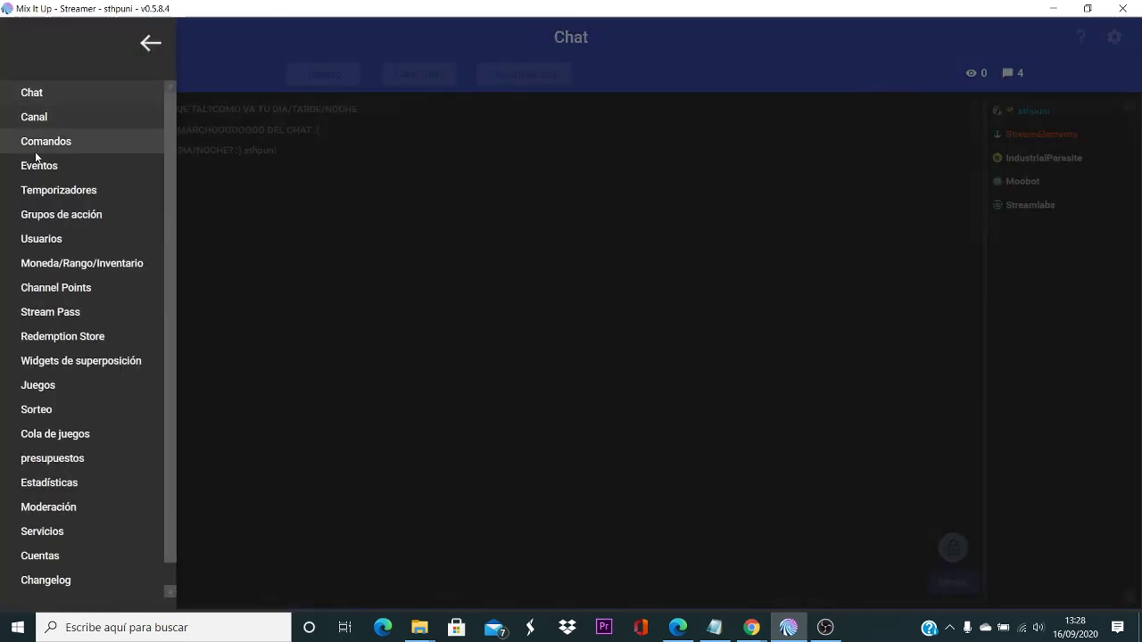
left_click(37, 163)
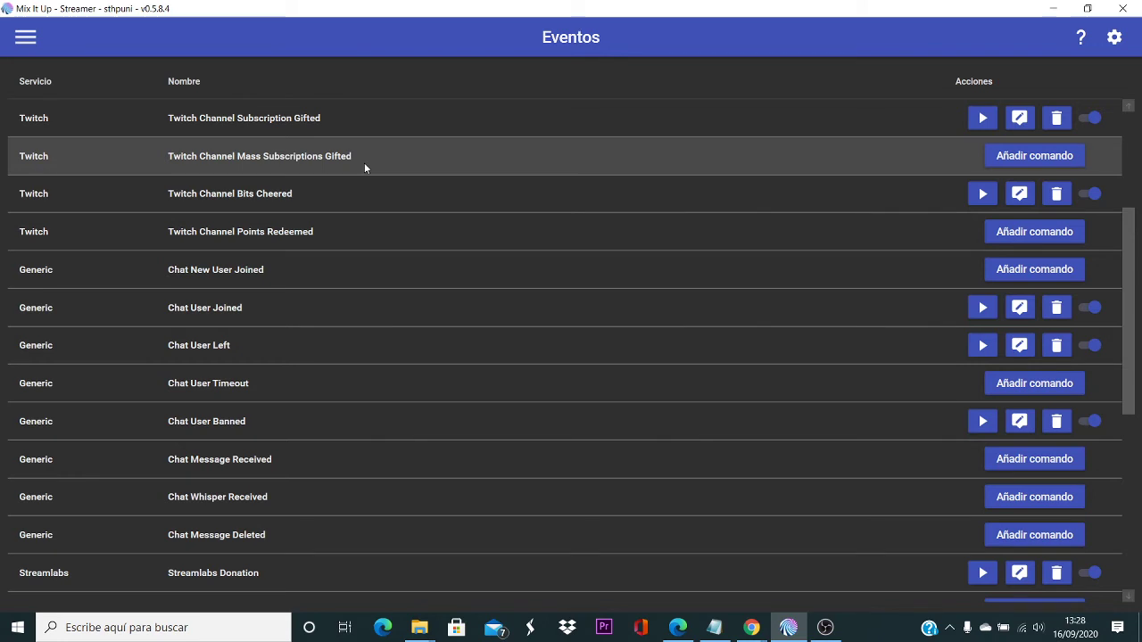
scroll(411, 268, "down", 2)
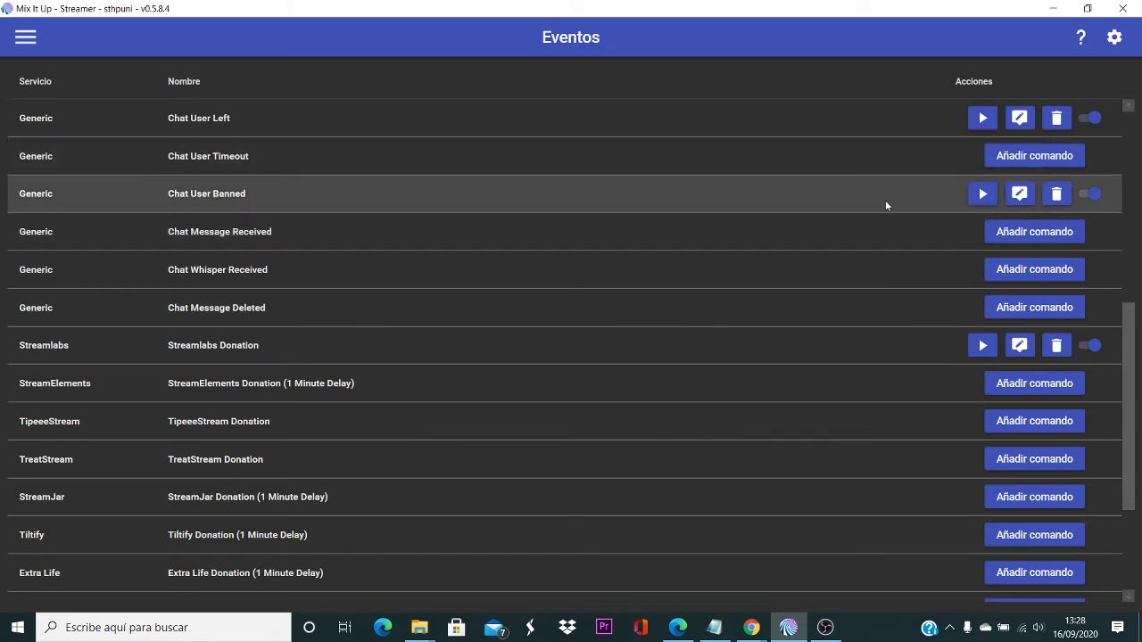
left_click(1029, 198)
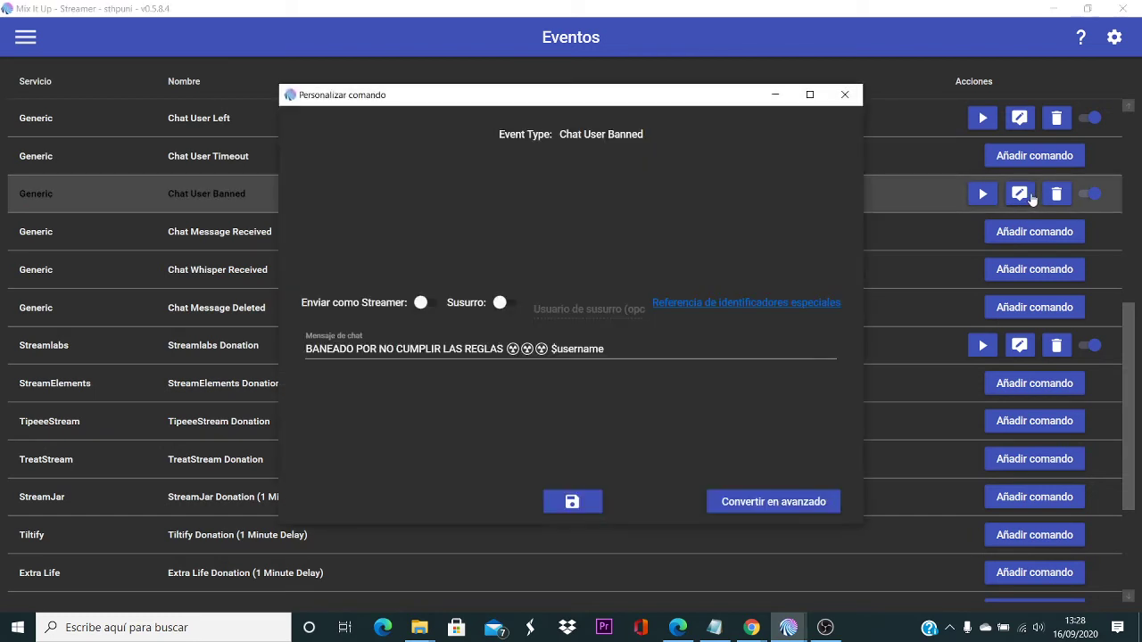